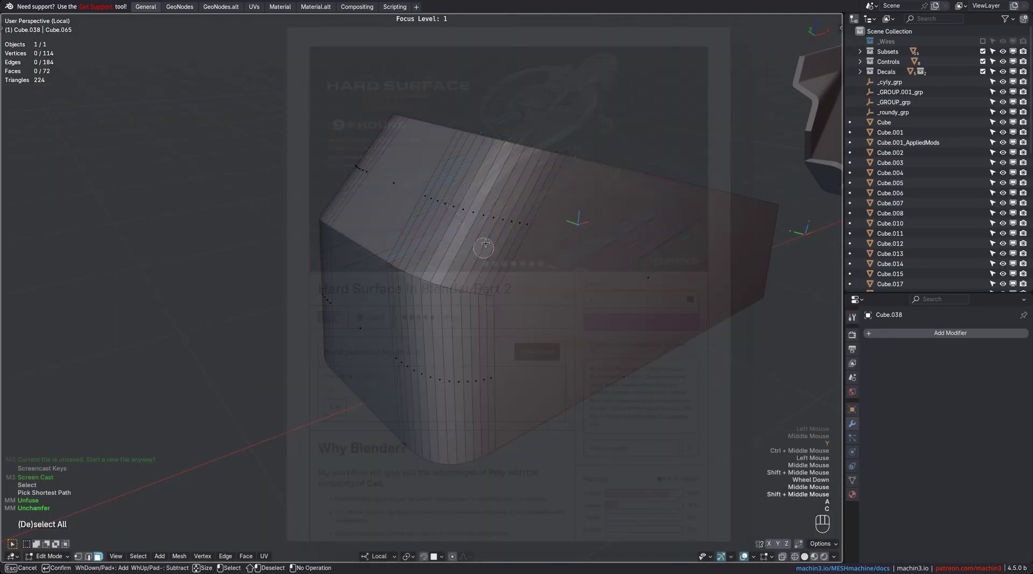
Circle-select both connected bevel strips on the block's rounded corner and unfuse them together.
key("c")
mouse_move(538, 161)
left_mouse_down()
mouse_move(500, 215)
mouse_move(415, 242)
mouse_move(422, 338)
mouse_move(477, 323)
left_mouse_up()
key("Escape")
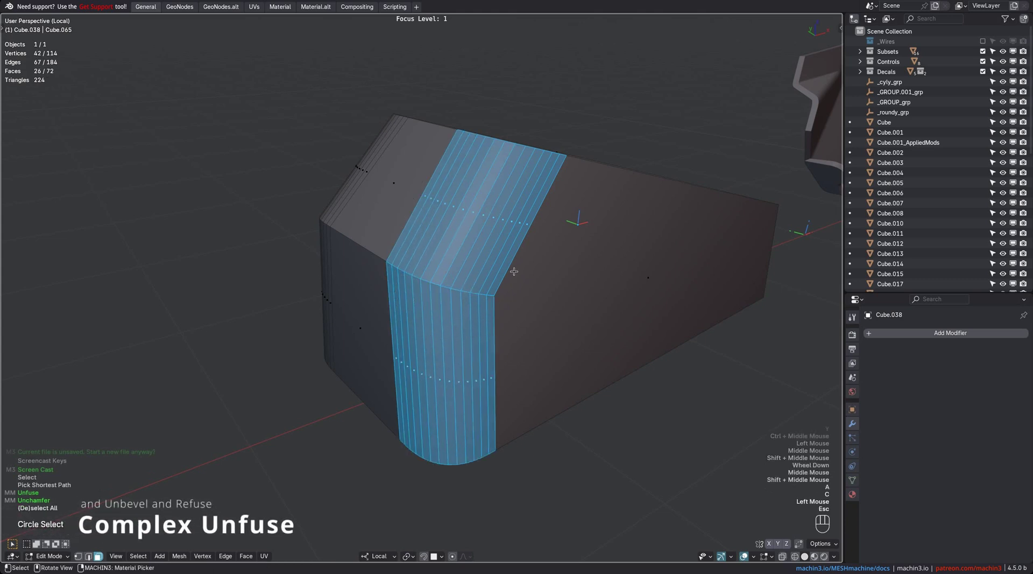
key("y")
left_click(470, 265)
middle_click_drag(469, 264, 436, 213)
Select only the upper bevel strip across the block's rounded corner and unfuse it.
key("a")
left_click(434, 210)
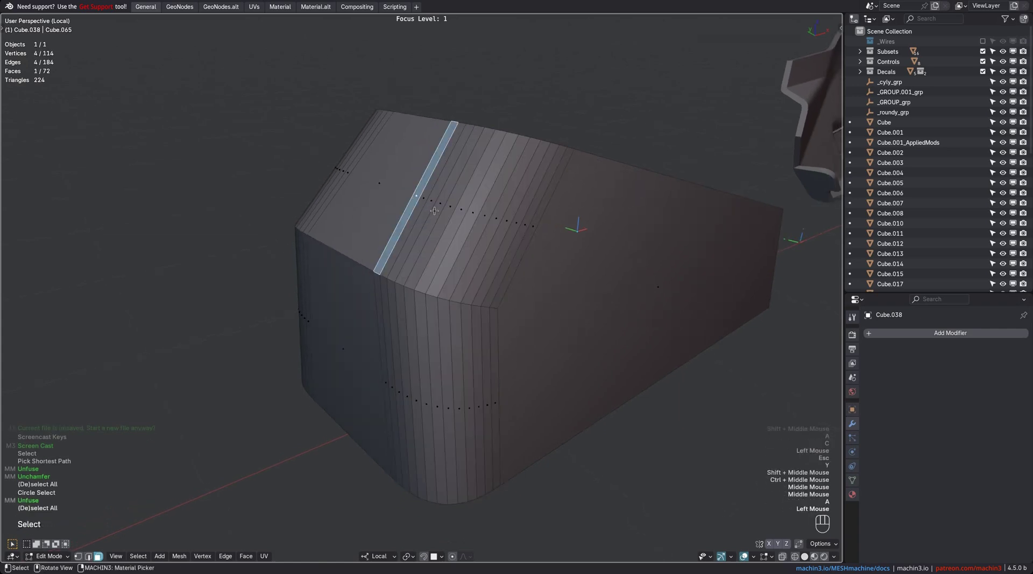
left_click(533, 237, "ctrl")
middle_click_drag(532, 237, 474, 240)
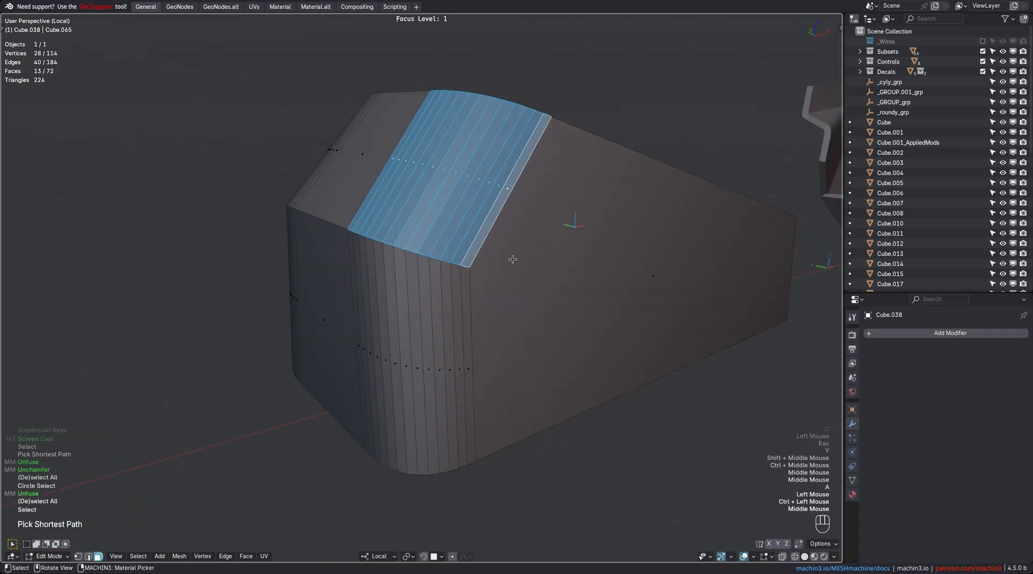
key("y")
left_click(508, 261)
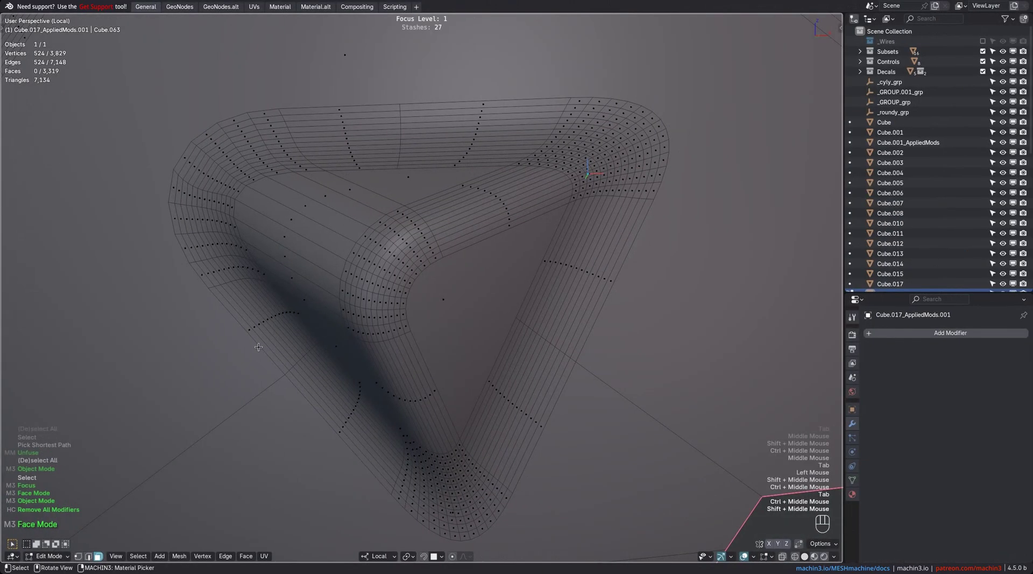
Unfuse the rounded outer bevel around the triangular recess, starting from one cross-section strip of its upper side.
left_click_drag(230, 290, 538, 430)
left_click(526, 344)
key("a")
left_click(473, 106, "ctrl")
key("y")
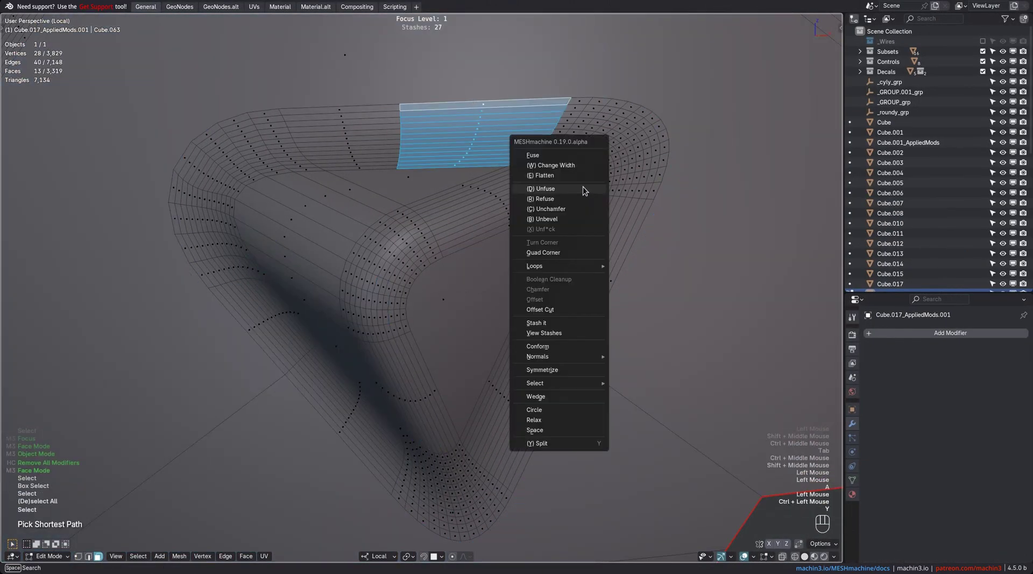
left_click(558, 187)
mouse_move(484, 237)
middle_mouse_down()
mouse_move(477, 250)
mouse_move(496, 227)
middle_mouse_up()
Select a cross-section strip of the inner ridge bevel inside the triangular recess and refuse it.
key("a")
left_click(497, 226)
left_click(476, 152, "ctrl")
key("y")
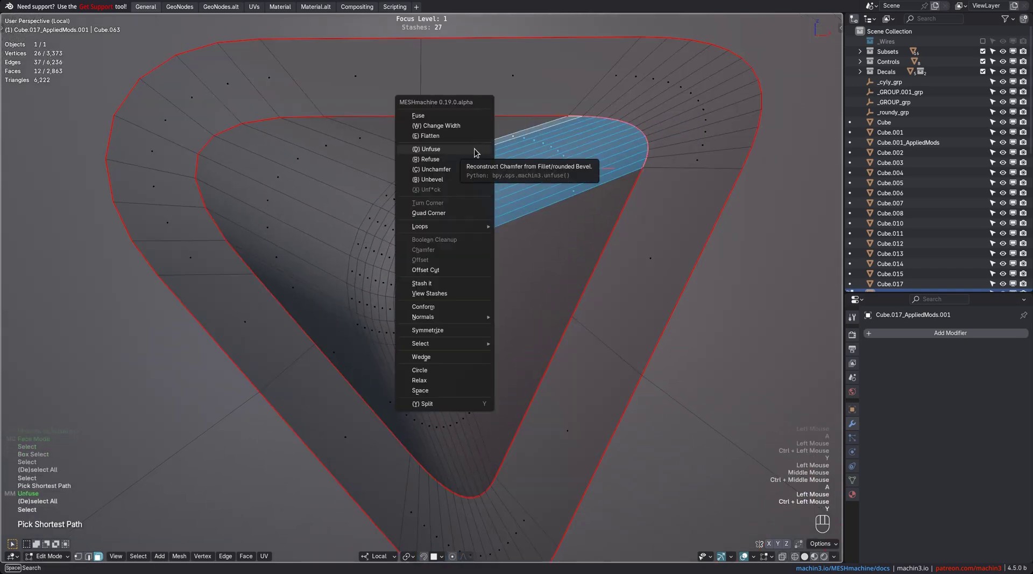
left_click(475, 160)
scroll(606, 200, "down", 4)
scroll(607, 201, "up", 3)
left_click(607, 201)
Unbevel the wide, coarse rounded strip on the inner wall of the triangular recess.
middle_click_drag(433, 155, 444, 146)
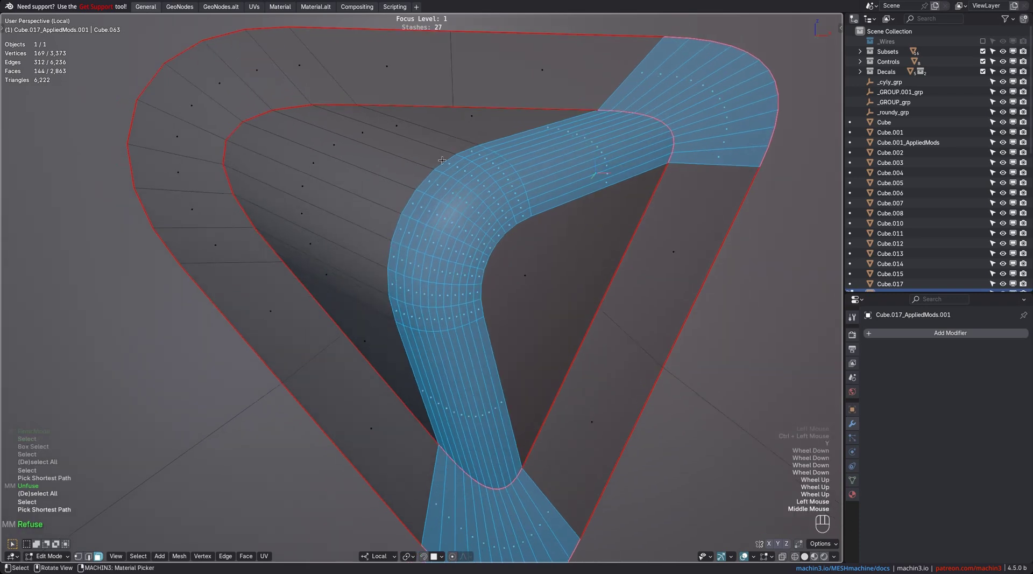
left_click(444, 146)
left_click(357, 292, "ctrl")
key("y")
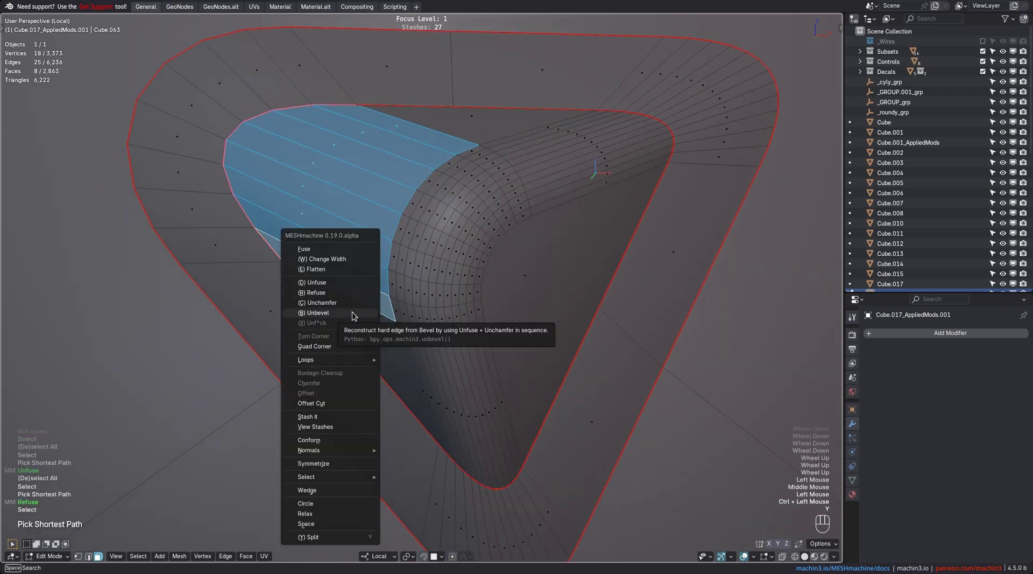
left_click(353, 313)
middle_click_drag(491, 291, 484, 253, "ctrl")
middle_click_drag(484, 253, 496, 293)
left_click(482, 250)
middle_click_drag(496, 294, 486, 255, "ctrl")
Unbevel the remaining rounded strip inside the triangular recess to rebuild its hard edge.
left_click(491, 258)
left_click(423, 231, "ctrl")
key("y")
left_click(574, 246)
left_click(570, 270)
Loop-select the flat chamfer faces around the triangular recess and unchamfer them.
key("alt+a")
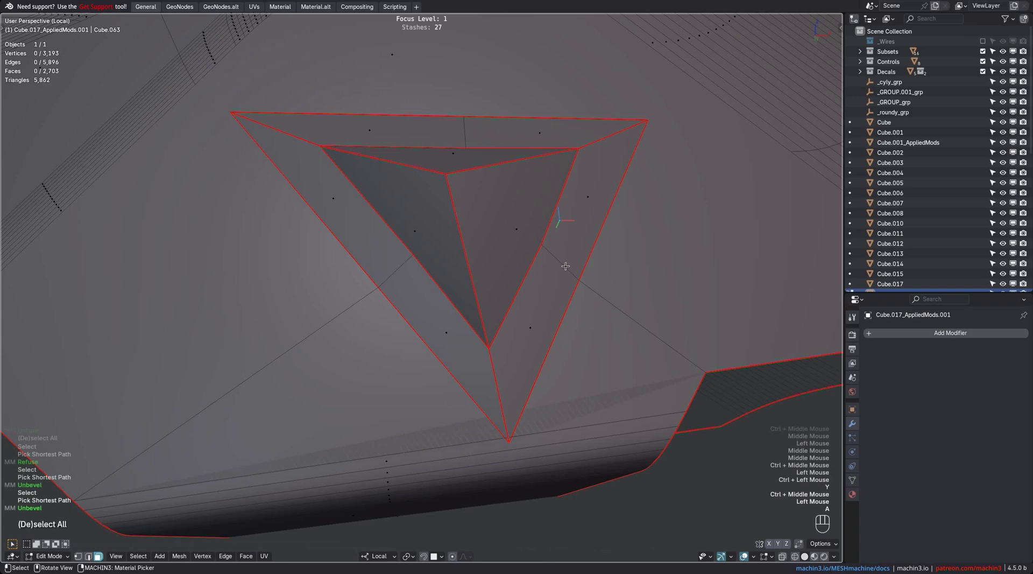
left_click(566, 265, "alt")
middle_click_drag(565, 265, 564, 262, "shift")
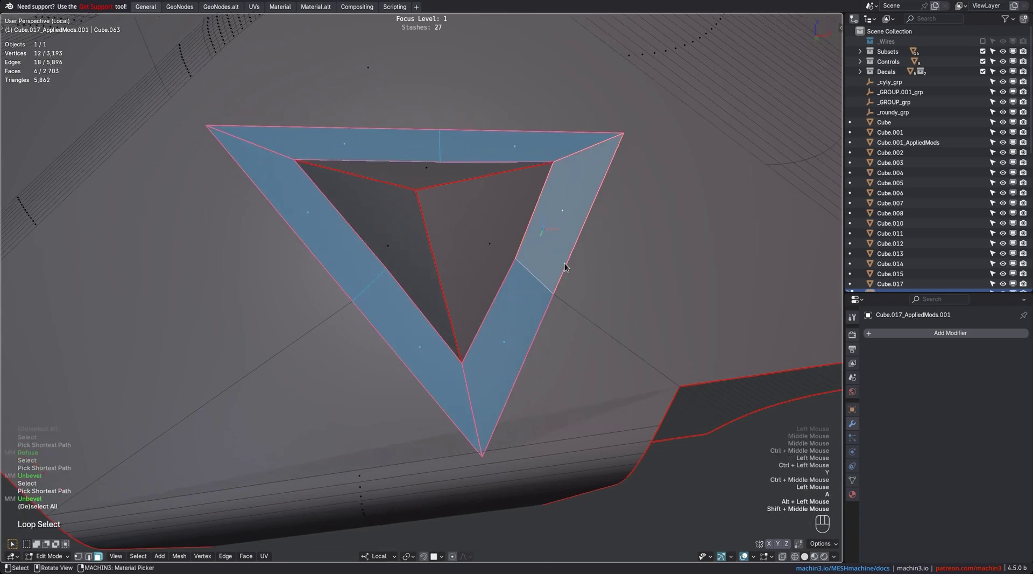
key("y")
left_click(560, 261)
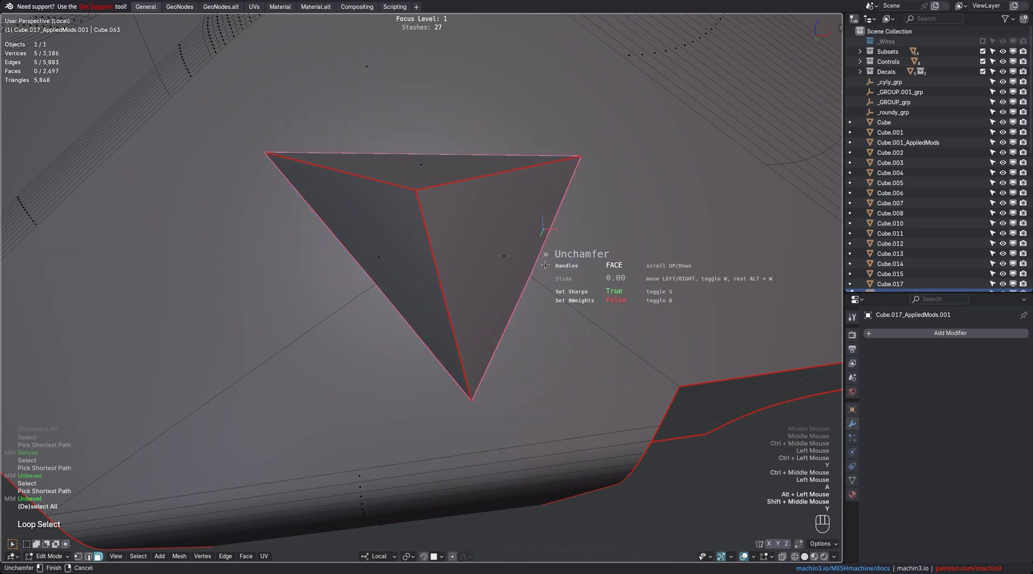
left_click(545, 265)
middle_click_drag(545, 264, 538, 260, "ctrl")
key("c")
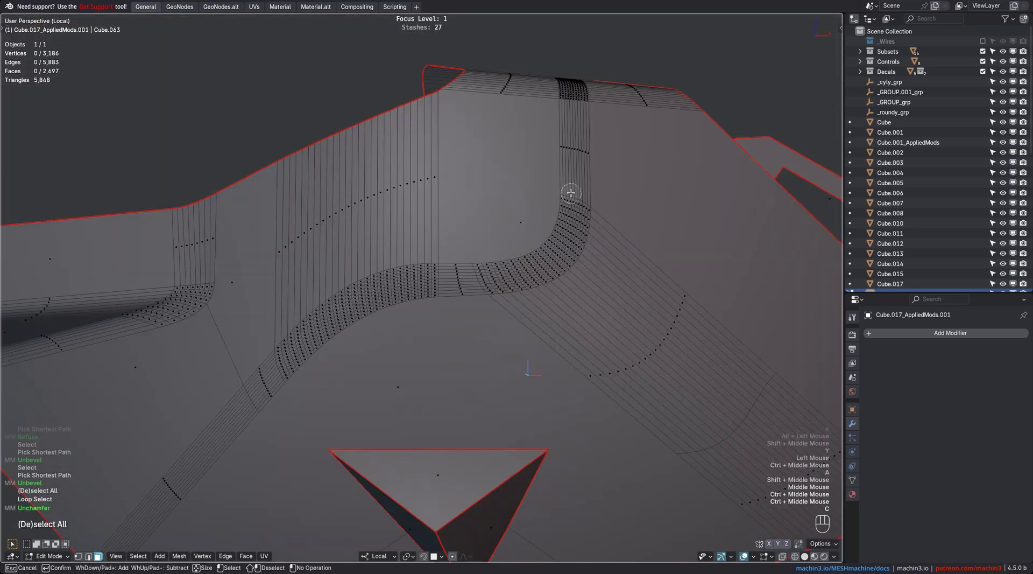
mouse_move(571, 190)
left_mouse_down()
mouse_move(570, 208)
mouse_move(427, 290)
mouse_move(244, 419)
left_mouse_up()
scroll(250, 413, "down", 1)
key("Escape")
middle_click_drag(511, 265, 431, 275)
key("a")
Select the flat middle strip of the S-shaped bevel above the recess and refuse it with fewer segments.
left_click(437, 320, "ctrl")
middle_click_drag(437, 320, 487, 251, "ctrl")
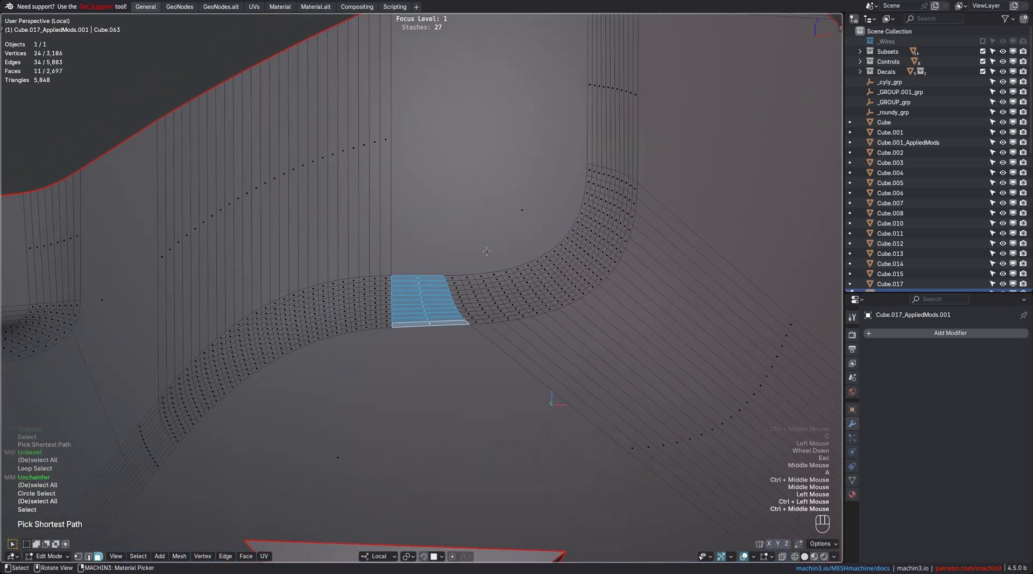
middle_click_drag(547, 285, 542, 272)
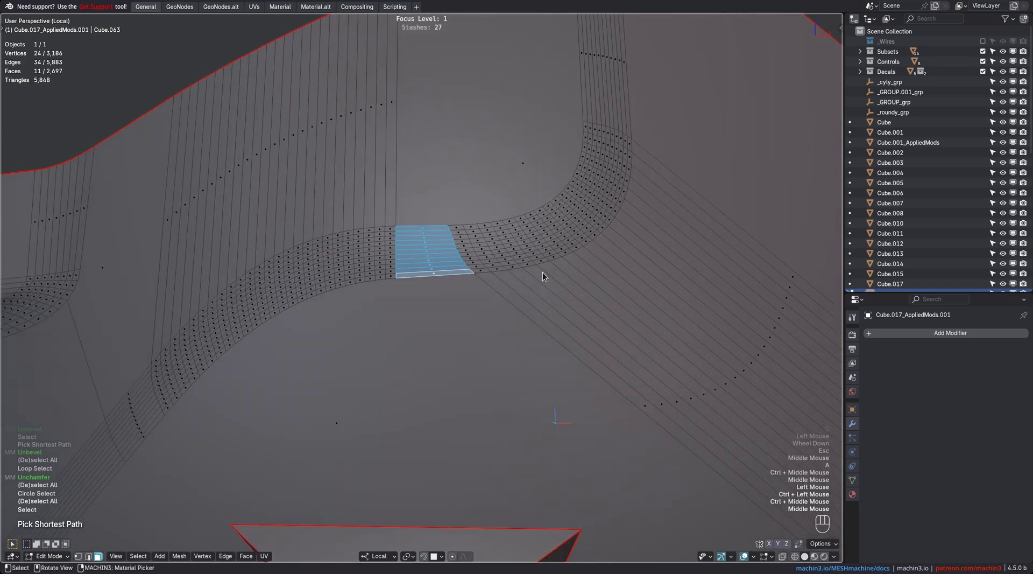
key("y")
left_click(540, 262)
scroll(547, 280, "down", 8)
left_click(548, 283)
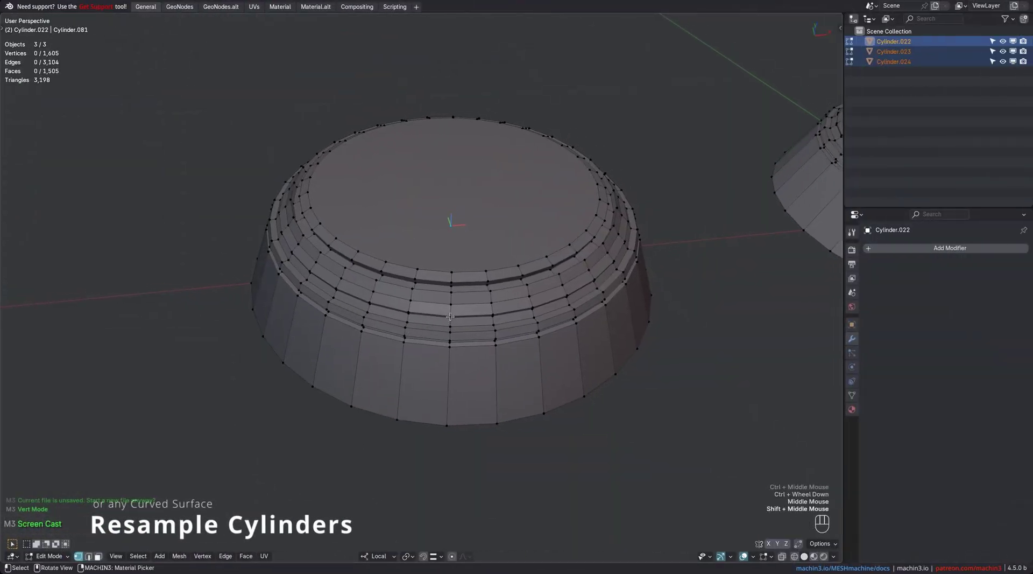
In edge mode, select all horizontal edge loops around the stepped cylinder and subdivide them.
key("y")
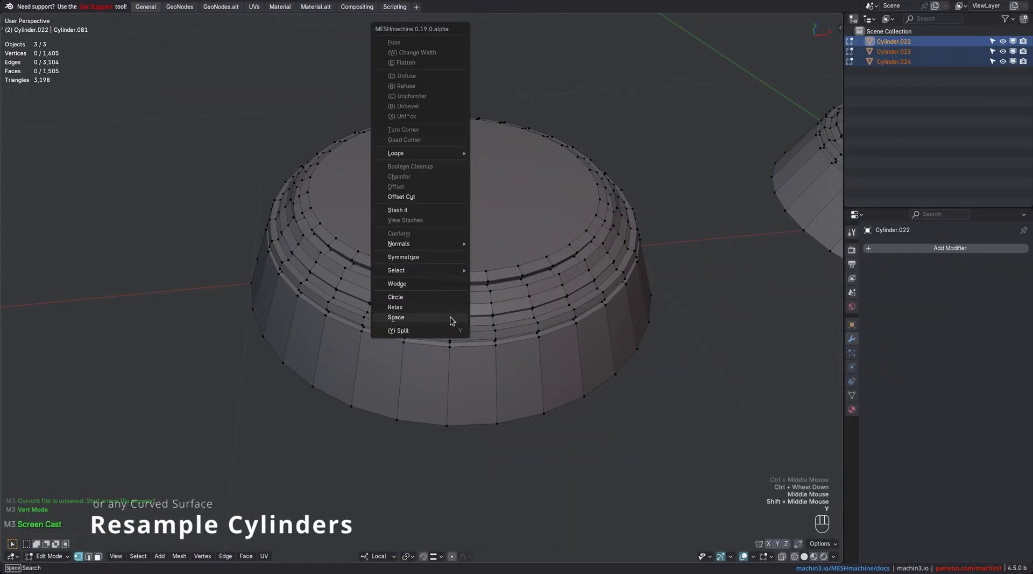
middle_click_drag(422, 299, 433, 300)
key("Tab")
middle_click_drag(427, 362, 437, 357)
middle_click_drag(437, 358, 437, 342, "ctrl")
middle_click_drag(437, 342, 405, 347)
left_click(389, 347, "ctrl+alt")
left_click(441, 371, "alt")
middle_click_drag(438, 374, 389, 342, "ctrl")
key("alt+2")
key("a")
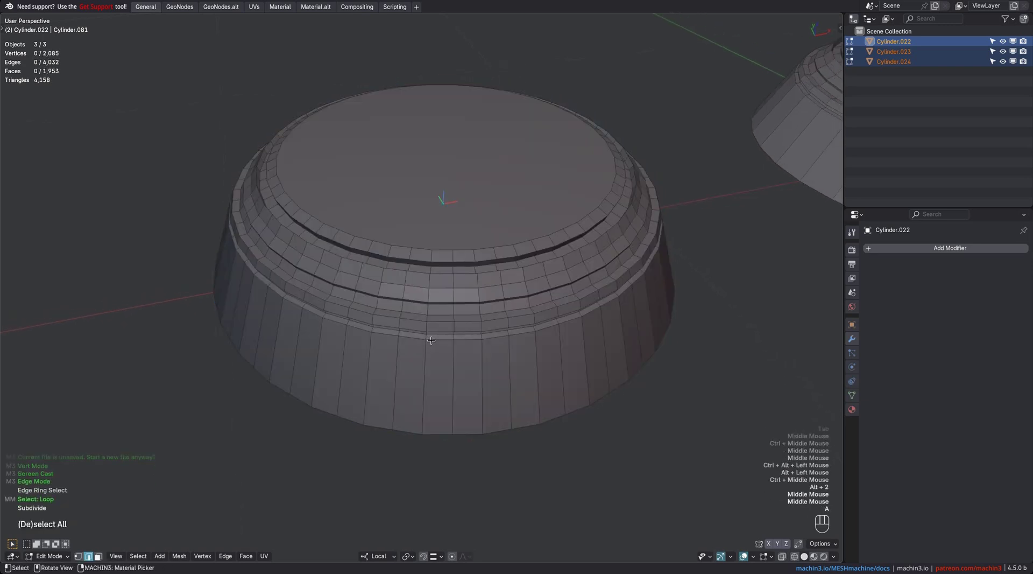
Select all horizontal edge loops around the subdivided cylinder and round them with LoopTools Relax.
left_click(406, 345, "ctrl+alt")
left_click(438, 370, "alt")
key("y")
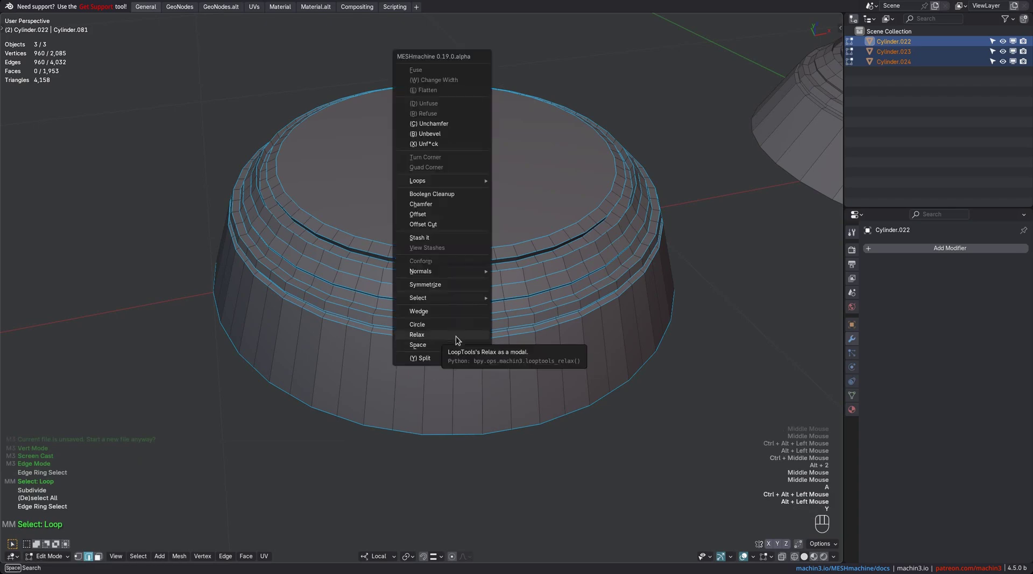
left_click(456, 335)
left_click(455, 340)
key("a")
Insert six vertical loop cuts into one side segment of the second stepped cylinder.
middle_click_drag(602, 362, 613, 371)
middle_click_drag(627, 359, 555, 362, "shift")
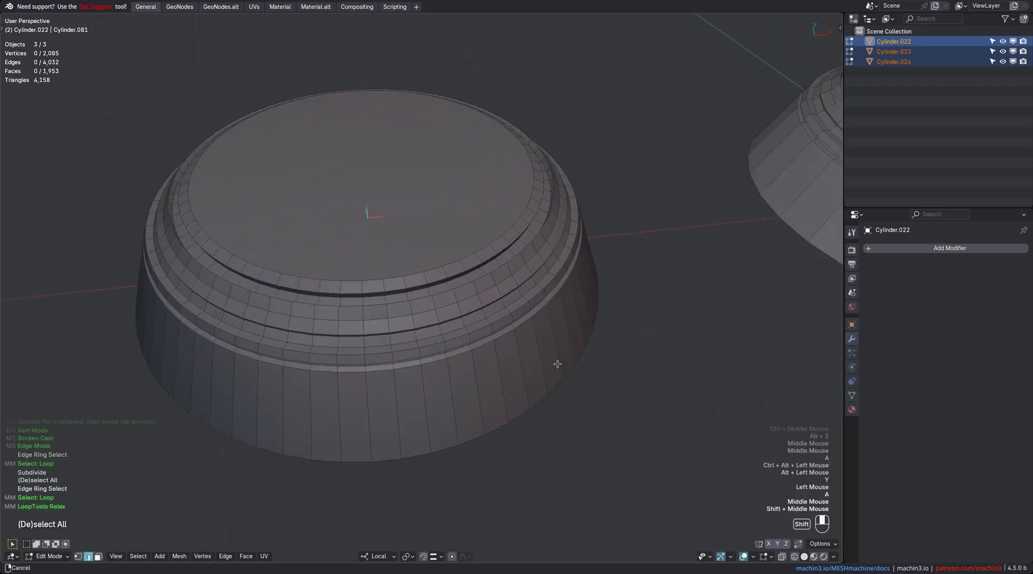
middle_click_drag(753, 345, 344, 318, "shift")
scroll(414, 321, "up", 1)
mouse_move(398, 317)
middle_mouse_down()
mouse_move(438, 316)
mouse_move(384, 323)
middle_mouse_up()
scroll(438, 316, "up", 1)
key("2")
scroll(383, 322, "up", 2)
scroll(383, 321, "down", 2)
scroll(384, 322, "up", 2)
left_click(384, 322)
left_click(383, 322)
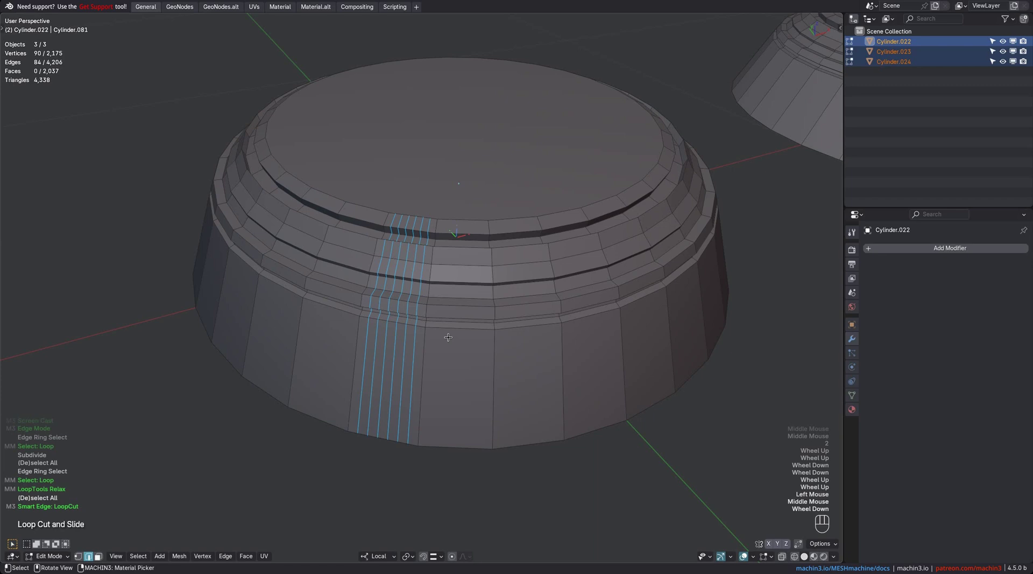
Evenly distribute the second cylinder's horizontal edge loops with LoopTools Space, using Input all and cubic interpolation.
left_click(457, 330, "ctrl+alt")
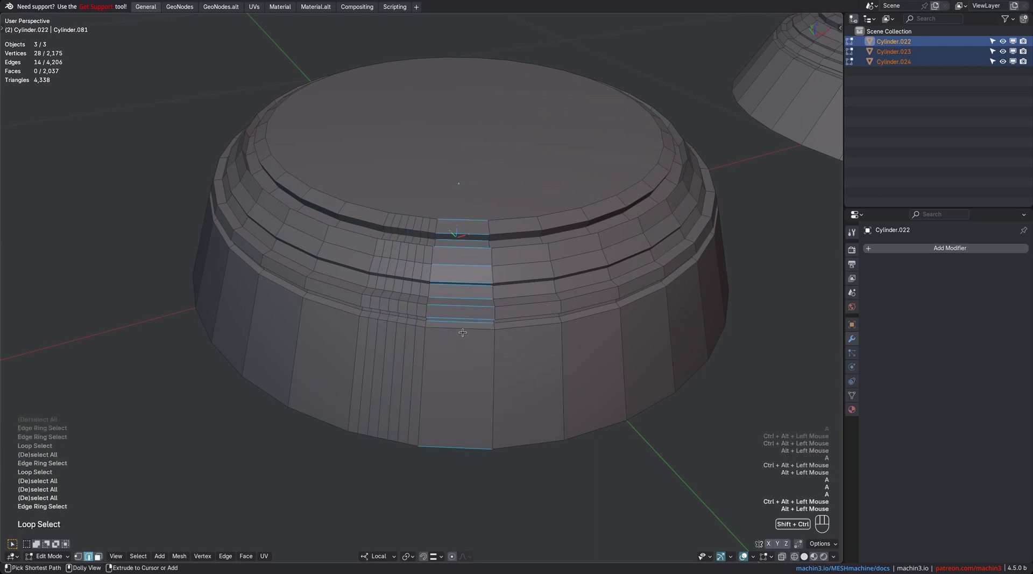
left_click(462, 332, "shift")
left_click(463, 332, "alt")
key("y")
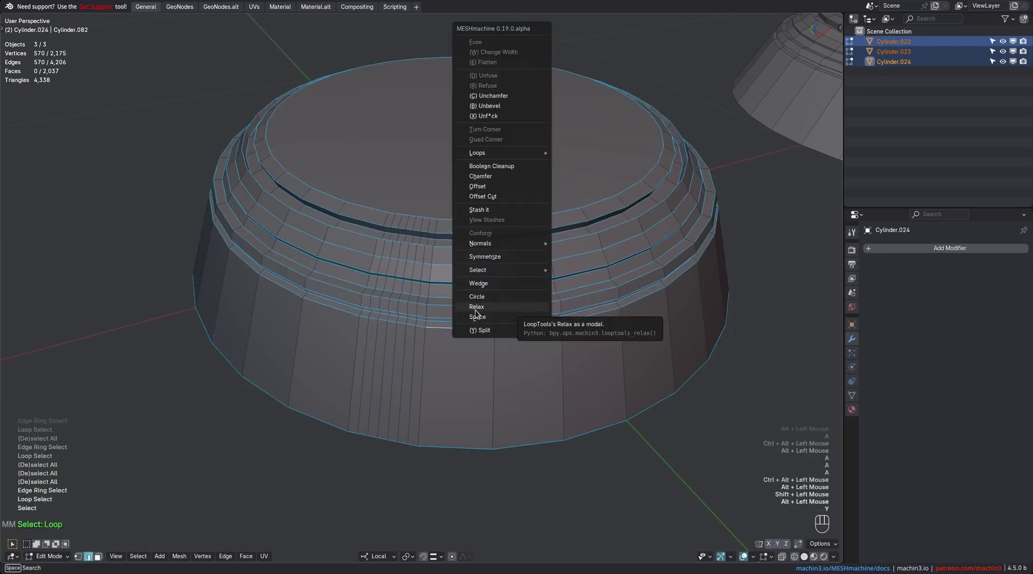
left_click(477, 317)
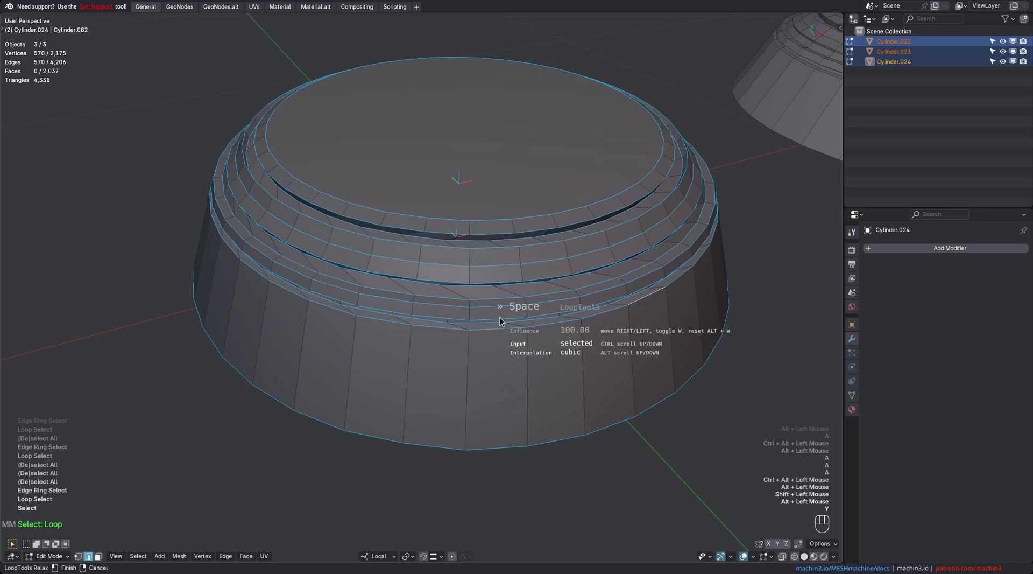
scroll(500, 319, "up", 1, "ctrl")
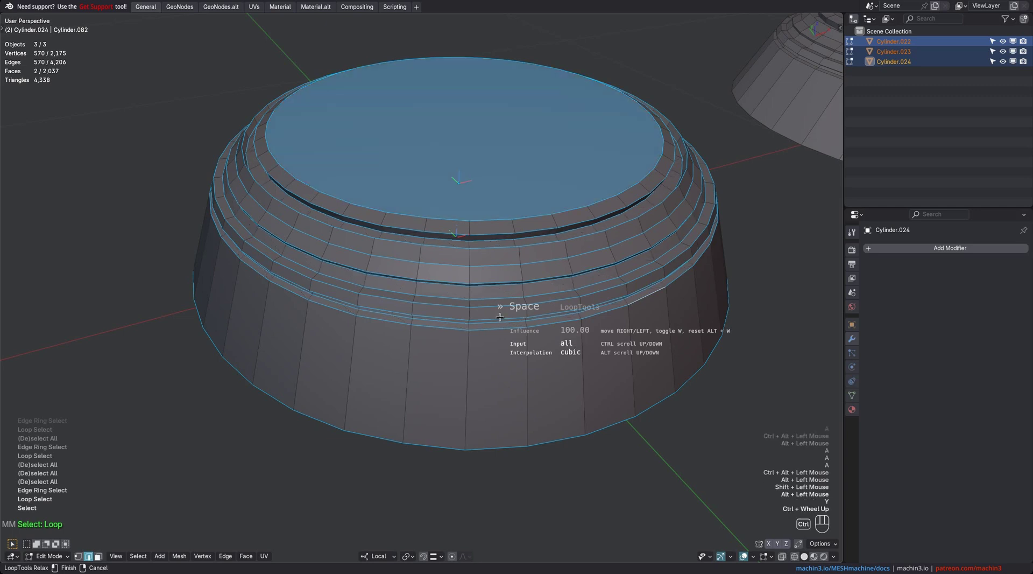
left_click(500, 317)
key("a")
Insert six vertical loop cuts into the rounded end of the keyhole-shaped object.
middle_click_drag(500, 317, 384, 366)
scroll(479, 338, "down", 3)
middle_click_drag(385, 366, 480, 318, "shift")
middle_click_drag(480, 317, 474, 307, "shift")
middle_click_drag(474, 307, 473, 277, "ctrl")
middle_click_drag(473, 277, 396, 353)
key("2")
scroll(395, 347, "up", 2)
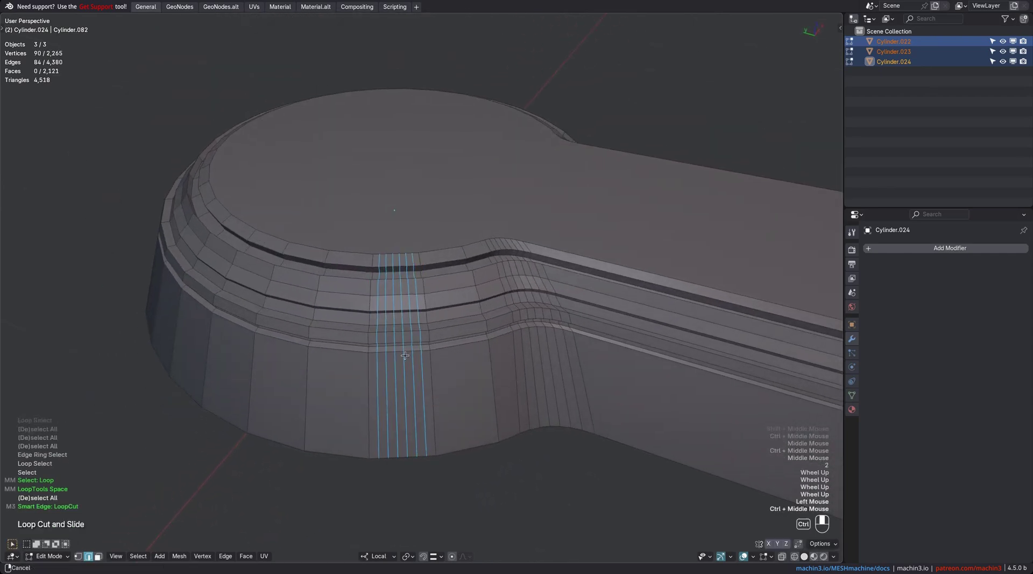
key("a")
Select the horizontal edge loops of the keyhole shape, restricted to its round end without the fillets and straight arm.
left_click(470, 393, "ctrl+alt")
left_click(467, 388, "alt")
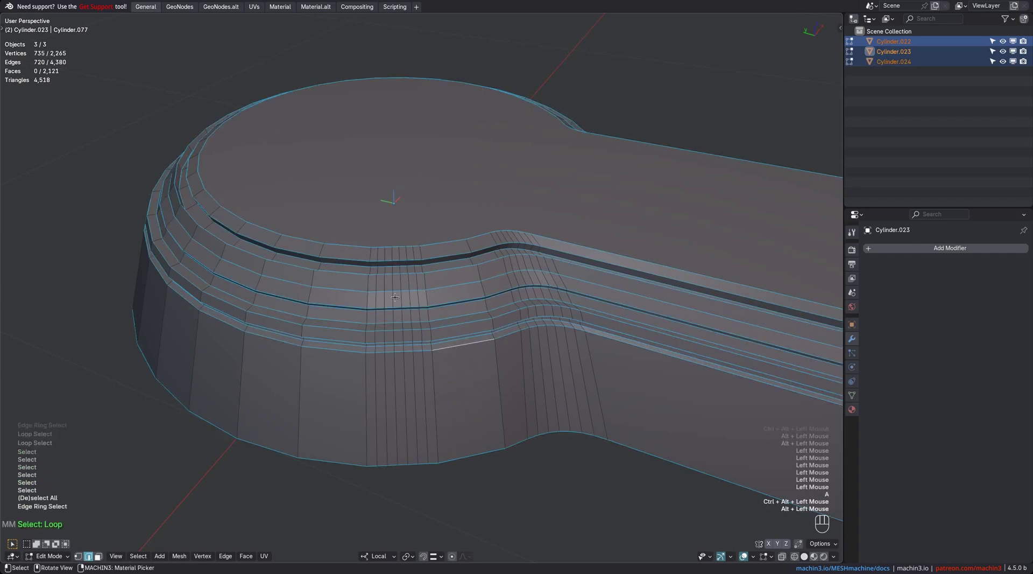
middle_click_drag(549, 335, 508, 279, "shift")
key("Page_Up")
scroll(495, 325, "down", 2)
key("c")
scroll(505, 325, "down", 4)
middle_click_drag(455, 393, 456, 270)
key("c")
scroll(553, 242, "down", 7)
key("f")
key("Page_Up")
Evenly space the selected loops on the keyhole shape's round end with LoopTools Space, Input all and cubic interpolation.
key("y")
left_click(506, 300)
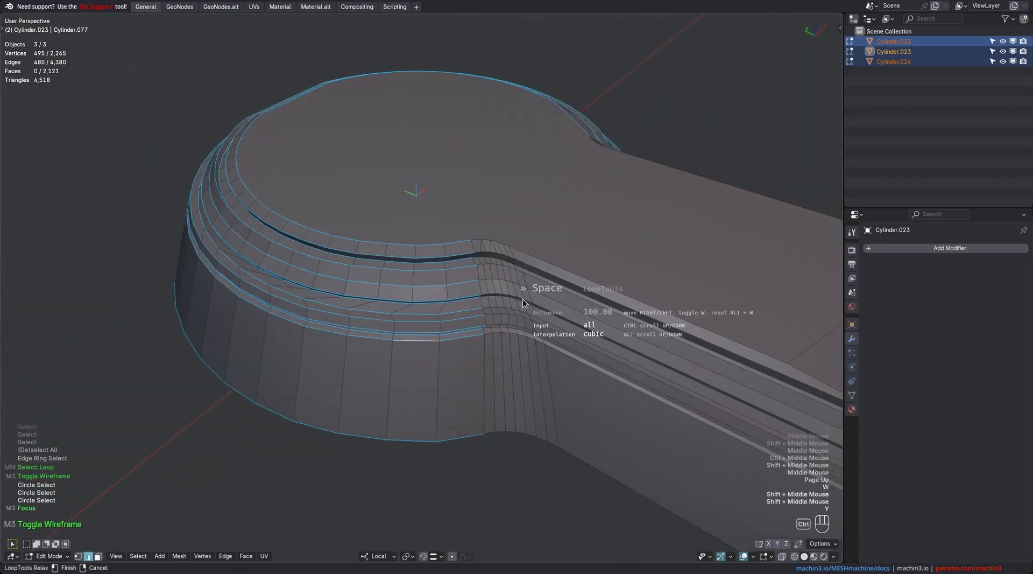
left_click(523, 299)
middle_click_drag(523, 299, 525, 288, "ctrl")
key("a")
middle_click_drag(525, 280, 487, 328)
key("Page_Down")
middle_click_drag(487, 329, 189, 299, "shift")
middle_click_drag(581, 298, 237, 295, "shift")
middle_click_drag(581, 295, 440, 307, "shift")
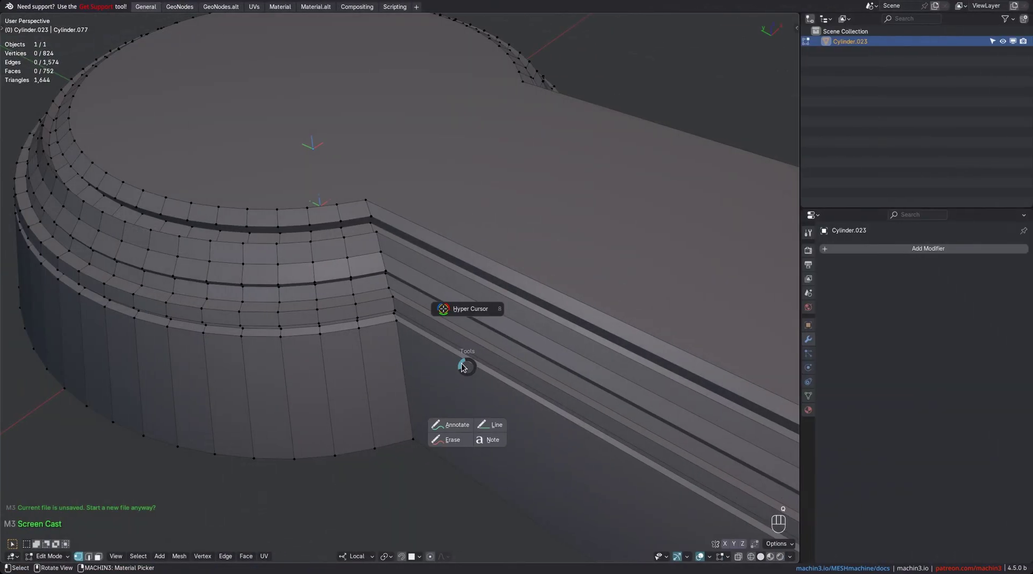
Sketch annotation curves for a variable fillet at the upper and lower edges of the inner corner, and undo them.
left_click(393, 281)
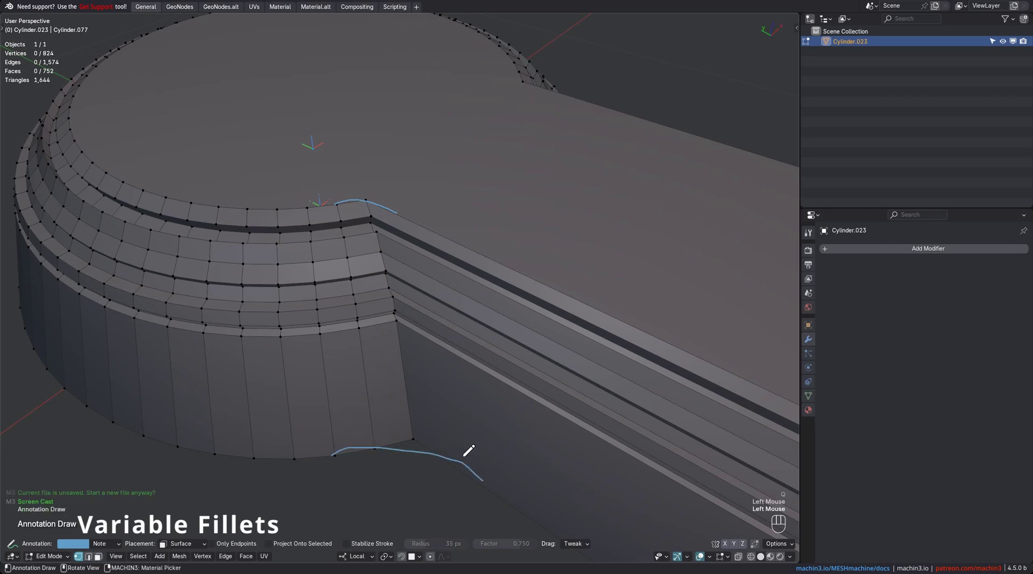
middle_click_drag(462, 452, 465, 421)
middle_click_drag(444, 382, 440, 382)
key("F1")
key("F1")
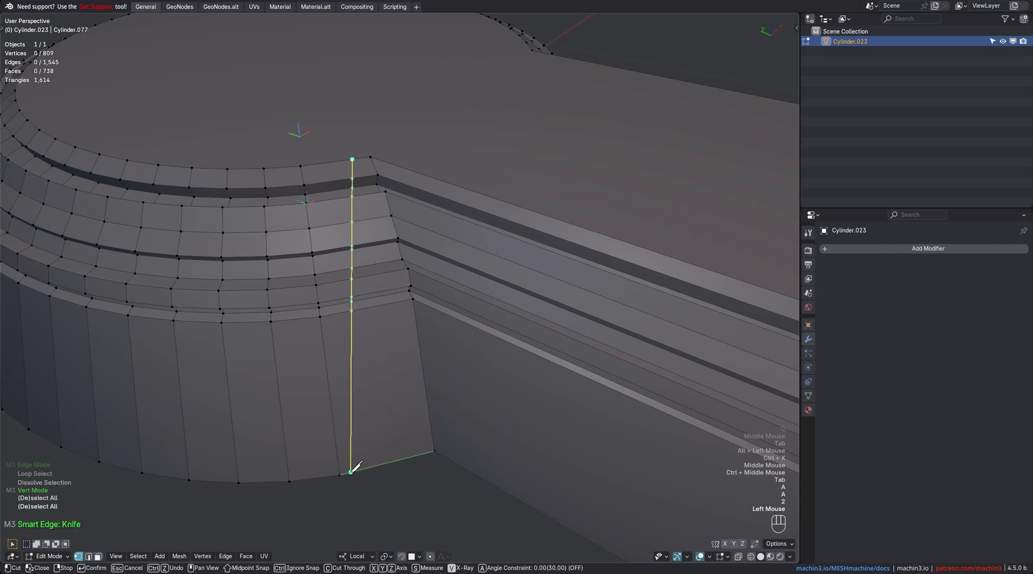
Knife-cut a straight line down the round end's last side segment beside the inner corner.
left_click(347, 473)
key("space")
middle_click_drag(350, 468, 377, 444)
middle_click_drag(377, 444, 390, 431, "shift")
middle_click_drag(390, 430, 417, 420)
key("a")
Knife-cut a diagonal line down the straight arm's side, widening away from the inner corner toward the base.
key("2")
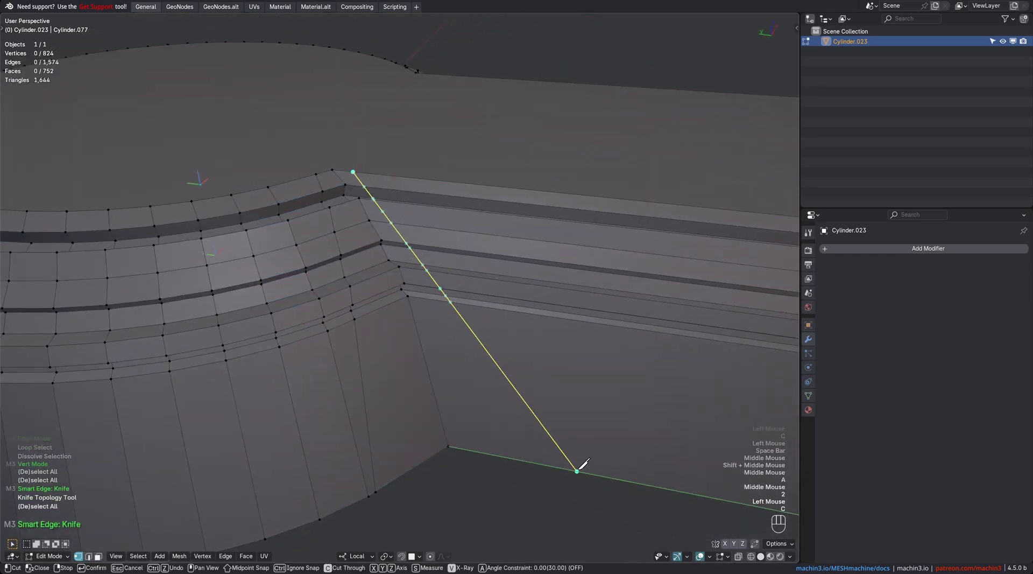
left_click(579, 471)
key("space")
middle_click_drag(516, 388, 484, 399)
middle_click_drag(484, 398, 441, 344, "shift")
mouse_move(409, 269)
middle_mouse_down()
mouse_move(357, 325)
mouse_move(422, 261)
middle_mouse_up()
key("Tab")
key("a")
Bevel the inner corner's edge loop by percentage with 11 segments and a profile shape of 0.6.
middle_click_drag(409, 317, 395, 327)
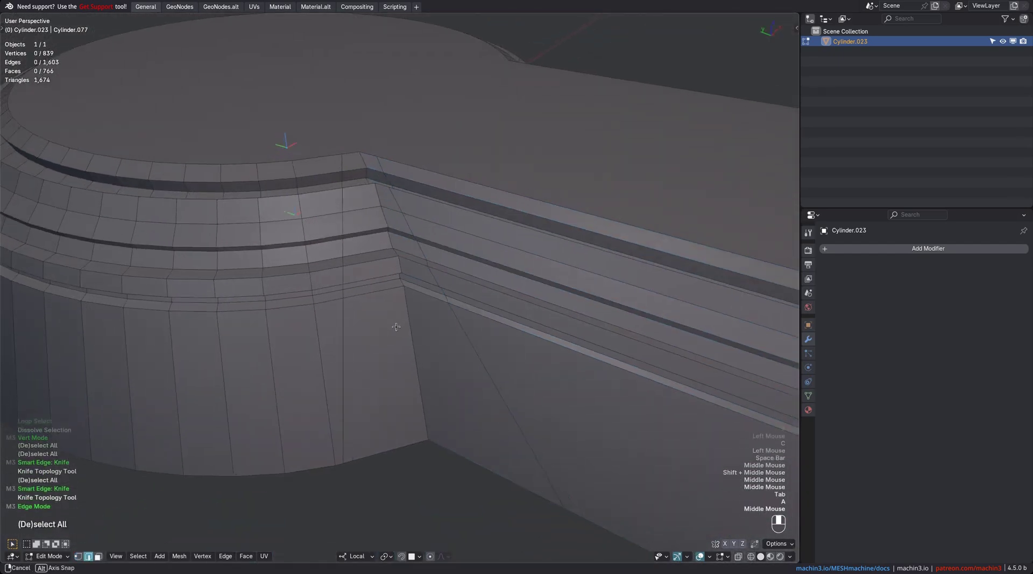
left_click(396, 328, "alt")
key("ctrl+shift+b")
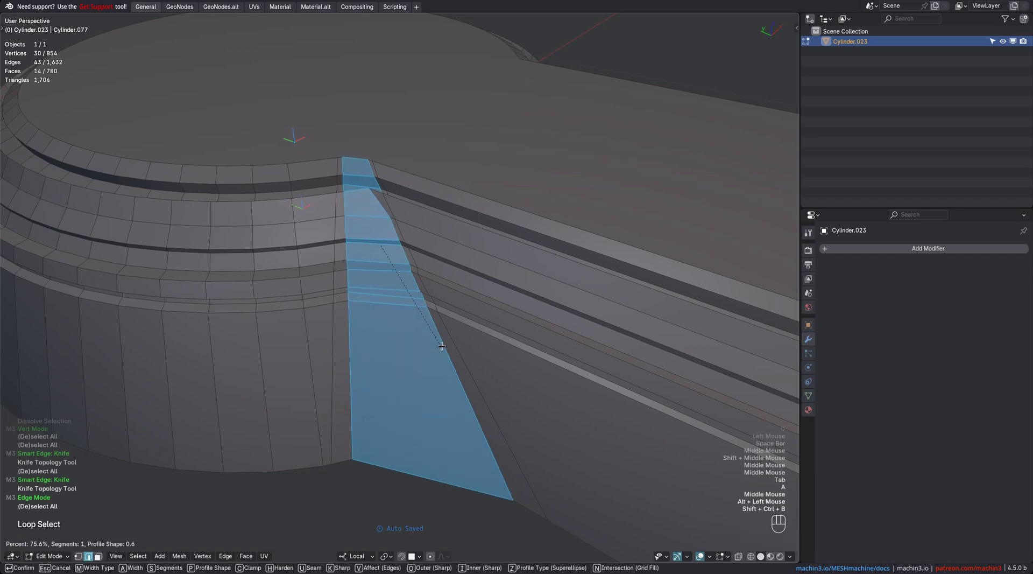
scroll(444, 351, "up", 5)
left_click(444, 351)
Inspect the bevelled inner corner from above, and undo the bevel and the loop selection.
middle_click_drag(444, 352, 404, 306)
middle_click_drag(404, 307, 397, 360)
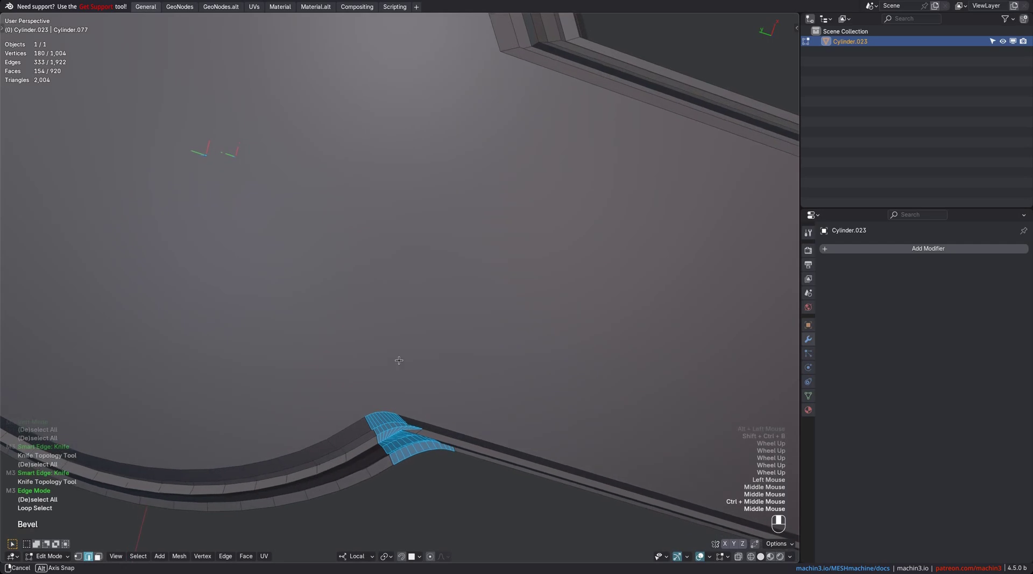
middle_click_drag(430, 441, 460, 511, "ctrl")
middle_click_drag(436, 463, 413, 299)
key("F1")
key("F1")
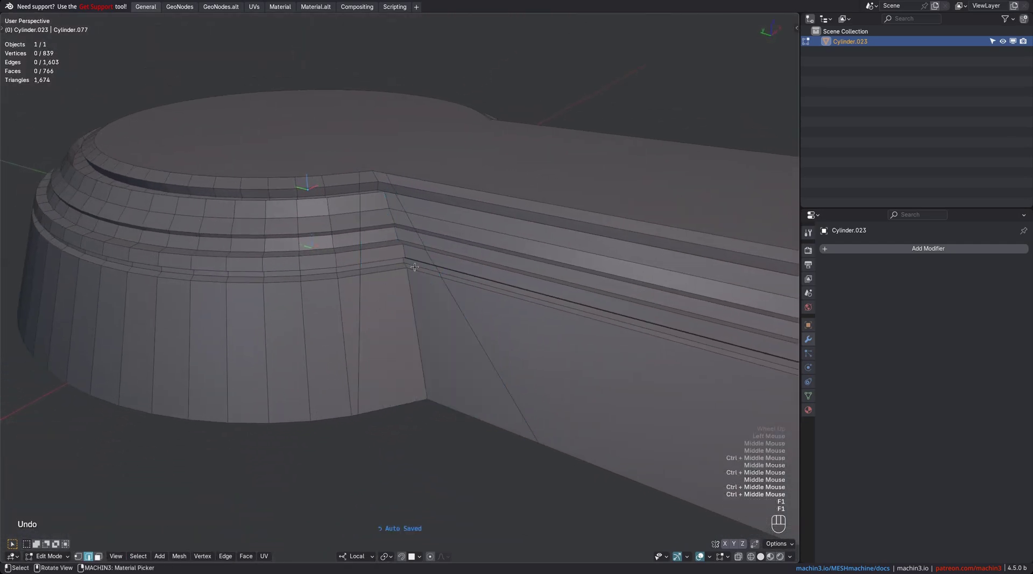
Bevel the inner corner's edge loop into a single-segment chamfer strip with a profile shape of 0.6.
key("F1")
middle_click_drag(412, 307, 389, 328)
key("Tab")
key("ctrl+b")
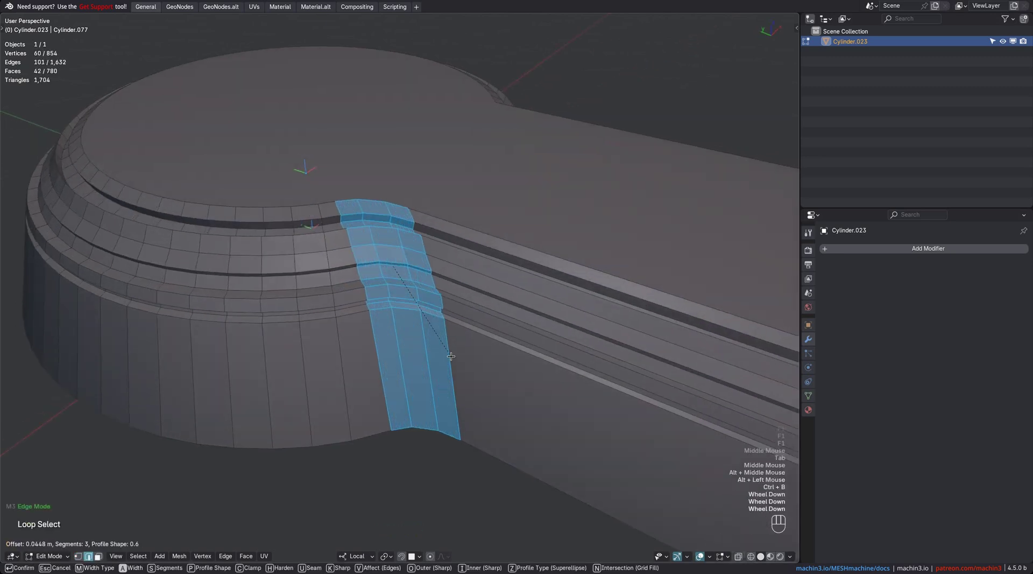
left_click(460, 353)
middle_click_drag(460, 352, 438, 356, "shift")
middle_click_drag(438, 356, 426, 326)
mouse_move(426, 326)
middle_mouse_down()
mouse_move(411, 313)
mouse_move(432, 310)
mouse_move(428, 318)
middle_mouse_up()
mouse_move(427, 318)
middle_mouse_down()
mouse_move(399, 303)
mouse_move(430, 325)
middle_mouse_up()
Change the chamfer strip's width twice, first evenly and then tapered so it widens toward the base.
key("y")
left_click(398, 284)
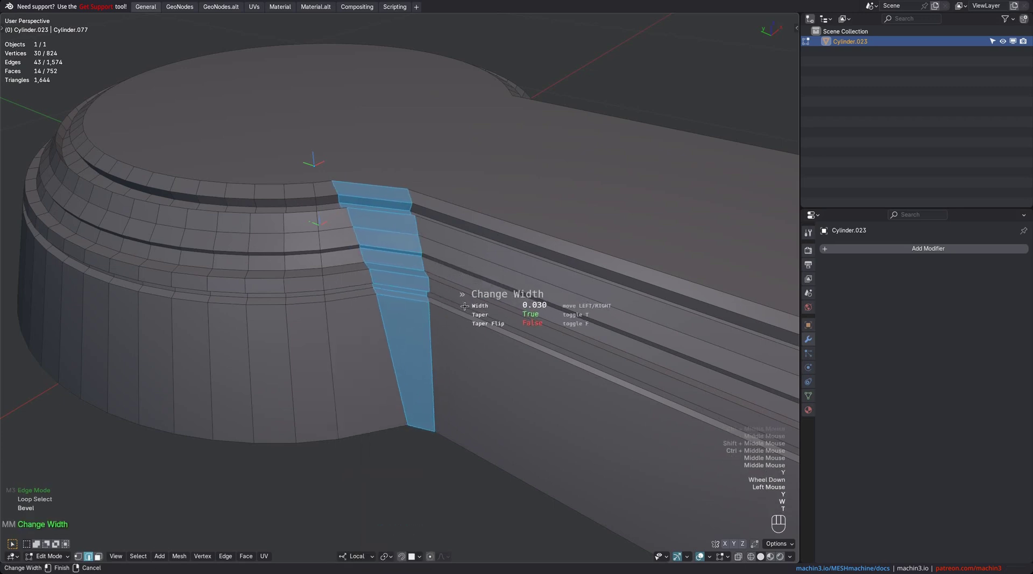
left_click(538, 333)
middle_click_drag(479, 312, 423, 324)
Fuse the tapered chamfer strip into a multi-segment variable fillet.
key("y")
left_click(372, 274)
middle_click_drag(373, 267, 377, 317)
left_click(394, 294)
Symmetrize the mesh to copy the variable fillet to the inner corner on the other side of the arm.
key("a")
scroll(457, 280, "down", 1)
key("alt+x")
scroll(588, 219, "down", 1)
middle_click_drag(588, 218, 476, 467)
middle_click_drag(420, 355, 431, 337, "shift")
middle_click_drag(420, 334, 430, 323)
Unfuse the variable fillet back to a single chamfer strip, using its row of seven large side faces as the selection.
key("Tab")
middle_click_drag(371, 309, 381, 301)
left_click(378, 303, "ctrl")
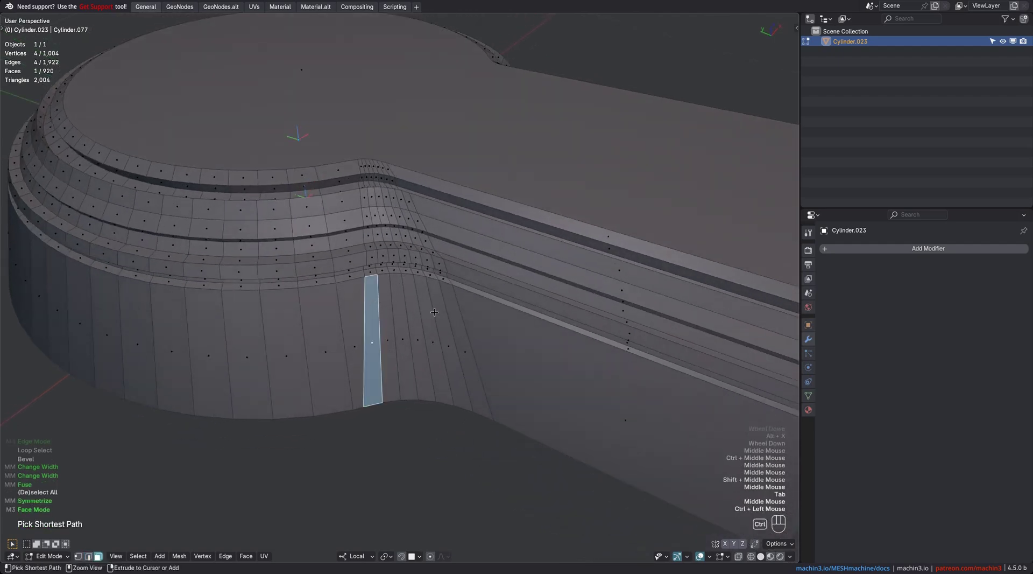
left_click(457, 350, "ctrl")
key("y")
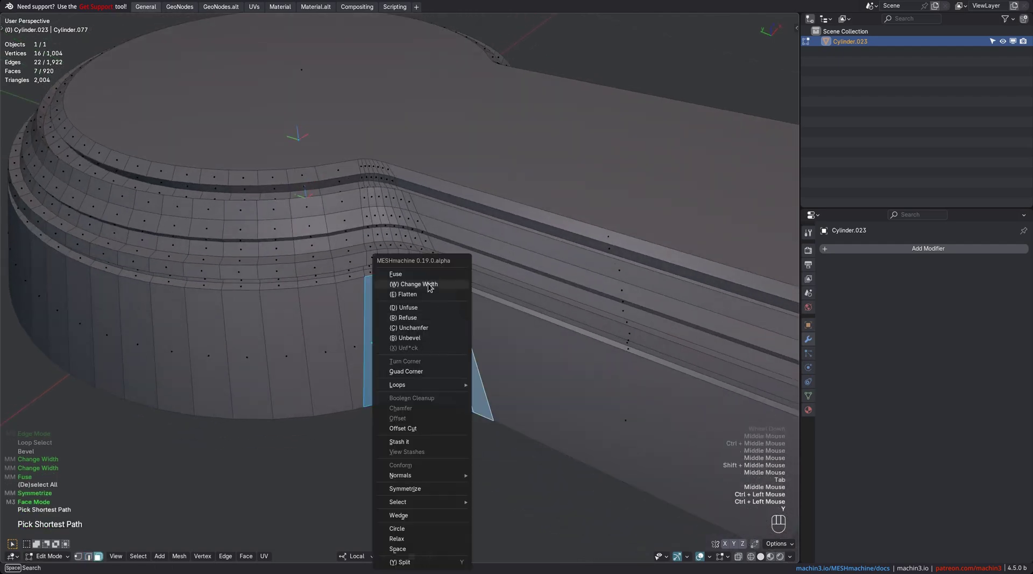
left_click(406, 312)
mouse_move(406, 311)
middle_mouse_down("ctrl")
mouse_move(384, 189)
mouse_move(385, 232)
mouse_move(412, 315)
middle_mouse_up("ctrl")
left_click(384, 232)
Change the width of the chamfer strip's three lowest faces by -0.028 with Taper and Taper Flip enabled.
key("a")
left_click(411, 314)
left_click(405, 274, "ctrl")
left_click(402, 263, "ctrl")
middle_click_drag(402, 262, 408, 237)
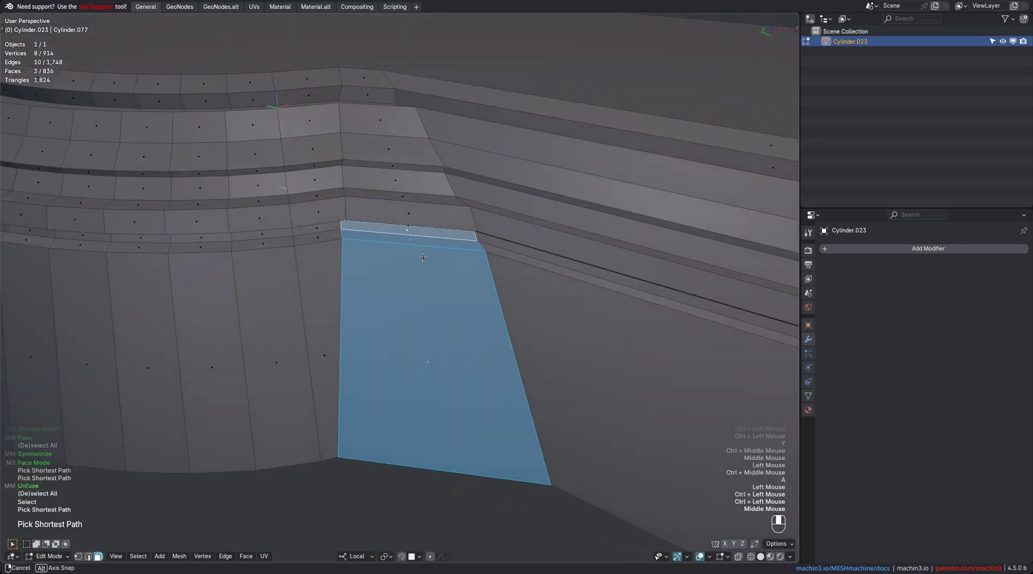
key("y")
key("w")
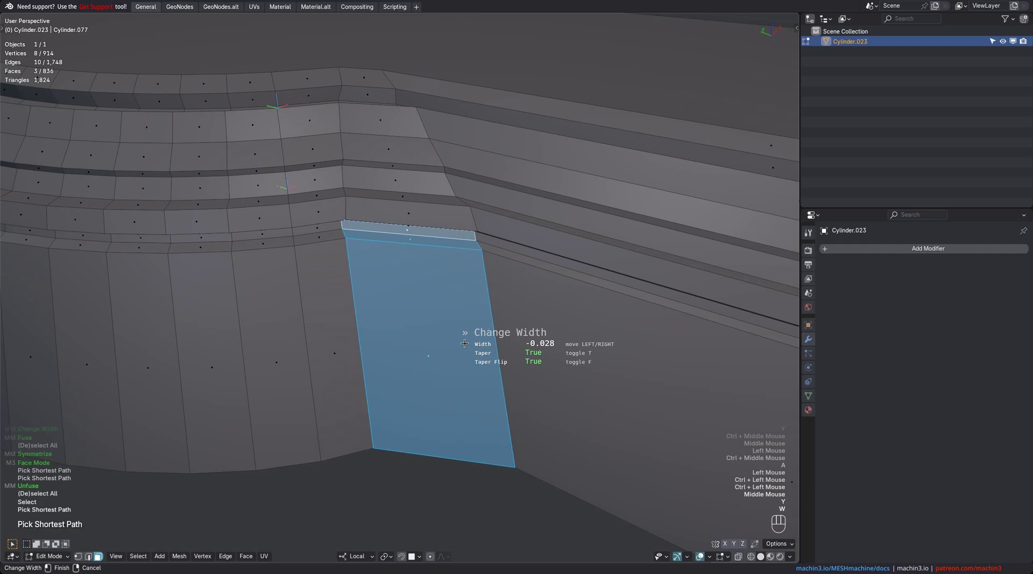
left_click(464, 343)
Narrow the same three chamfer faces with a second Change Width, this time with Taper turned off.
key("y")
mouse_move(465, 344)
middle_mouse_down("shift")
mouse_move(454, 348)
mouse_move(433, 327)
mouse_move(448, 334)
middle_mouse_up("shift")
key("w")
key("t")
left_click(424, 321)
Run Unf*ck on the base edge chain across the inner corner to flare the strip's lower end.
key("Tab")
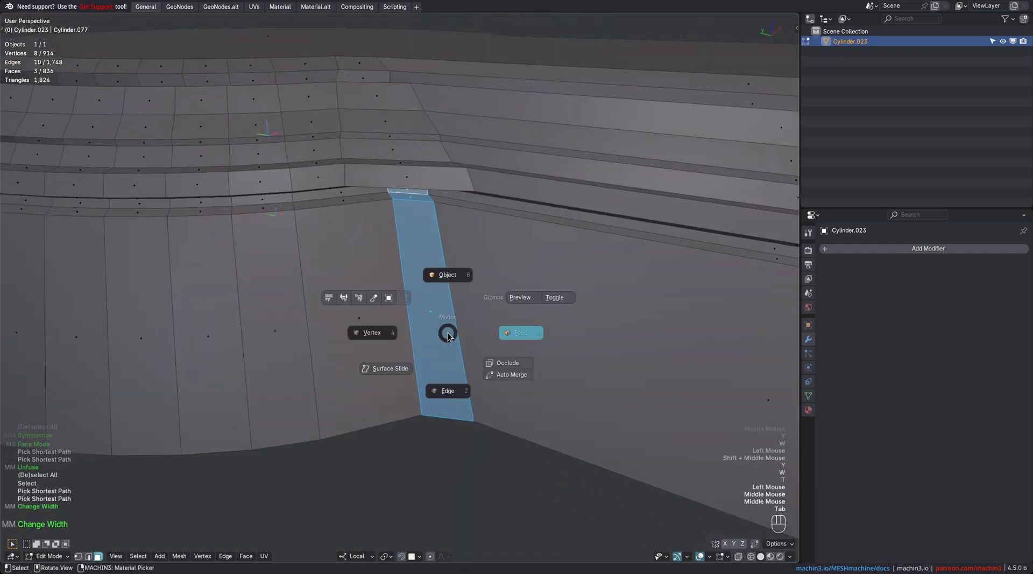
key("Tab")
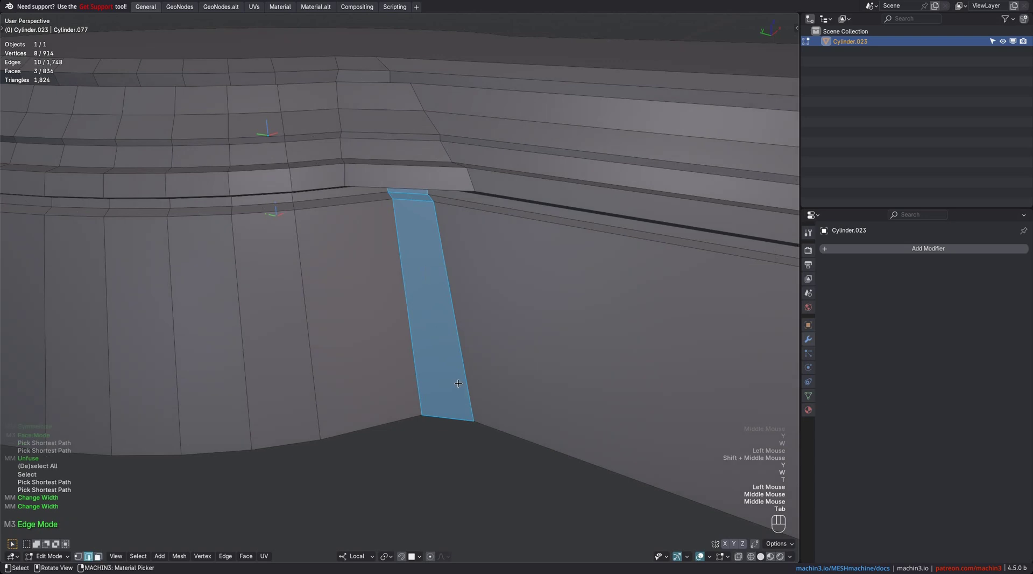
left_click(392, 410)
left_click(519, 435, "ctrl")
key("y")
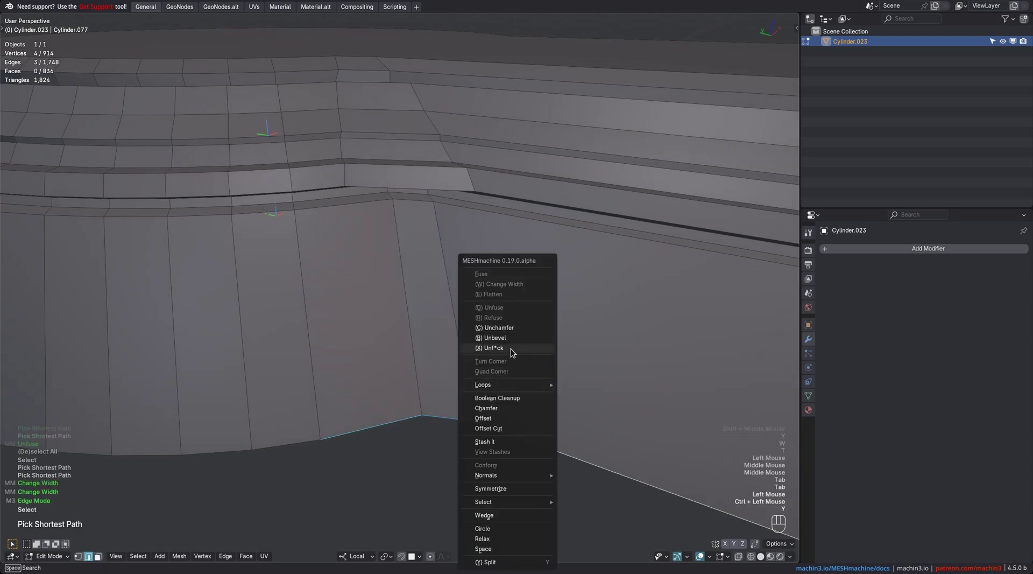
left_click(511, 353)
left_click(680, 399)
Run Unf*ck on the upper rim's edge chain across the inner corner, with width 0.033 and Merge off.
middle_click_drag(430, 288, 288, 132)
left_click(288, 133)
left_click(412, 147, "ctrl")
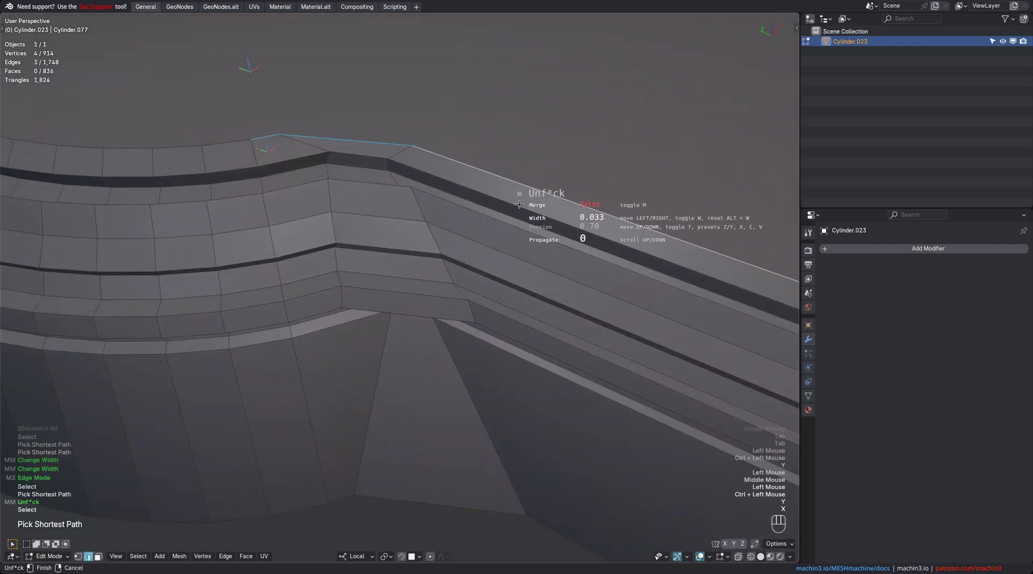
left_click(519, 205)
Fuse the complete reshaped chamfer face strip into a multi-segment fillet using the FUSE method with FACE handles.
key("Tab")
middle_click_drag(517, 209, 450, 245, "shift")
left_click(407, 238, "alt")
key("y")
left_click(431, 173)
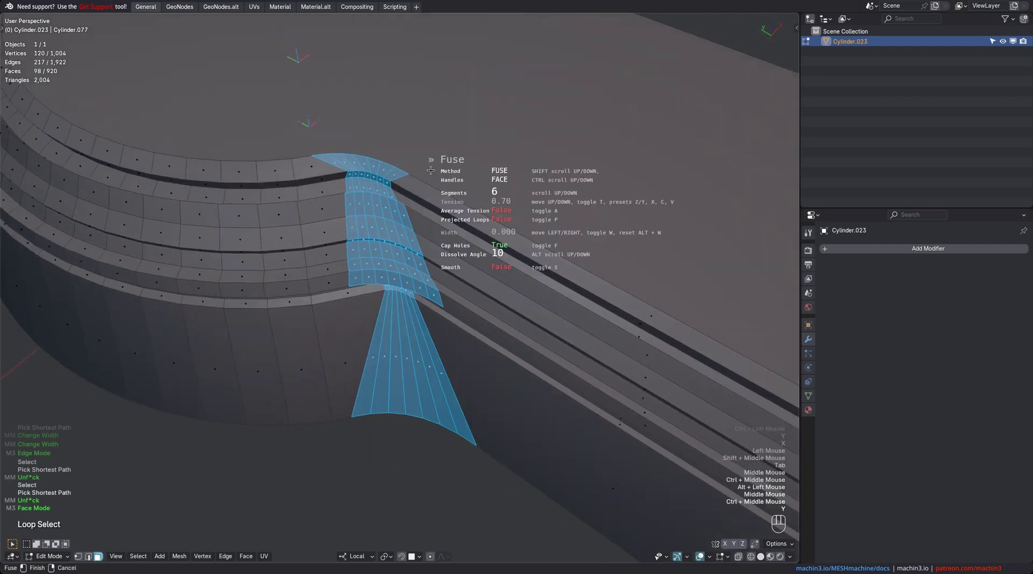
middle_click_drag(440, 177, 496, 203)
scroll(453, 222, "up", 2)
scroll(453, 222, "down", 1)
left_click(453, 222)
Symmetrize the mesh again to mirror the reshaped fillet to the opposite inner corner.
key("a")
scroll(389, 273, "down", 2)
key("alt+x")
middle_click_drag(496, 203, 485, 256, "ctrl")
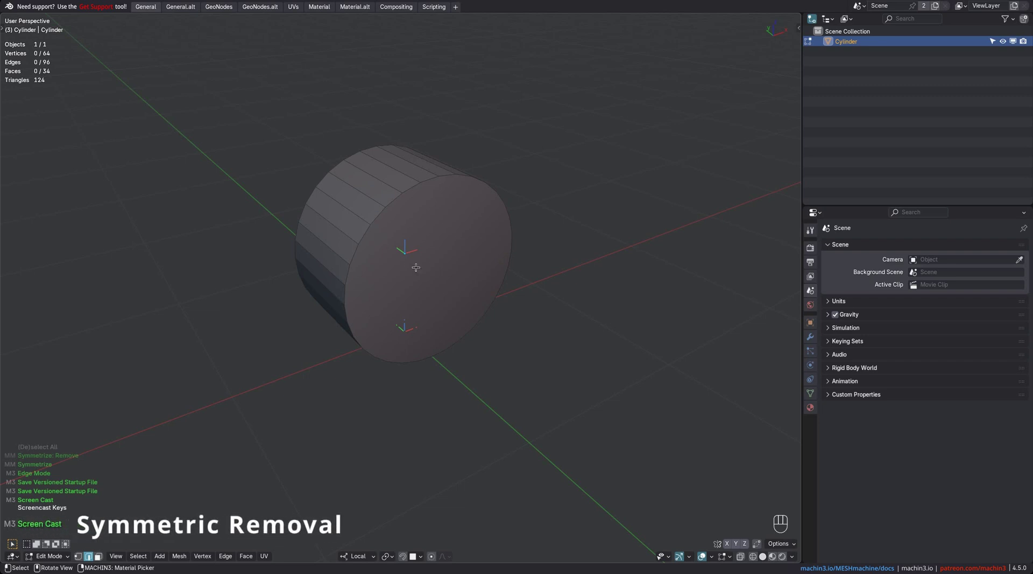
Connect the top and bottom vertices with a vertical edge on both the front and back caps of the cylinder.
middle_click_drag(416, 268, 391, 259)
mouse_move(391, 259)
middle_mouse_down()
mouse_move(373, 261)
mouse_move(400, 266)
middle_mouse_up()
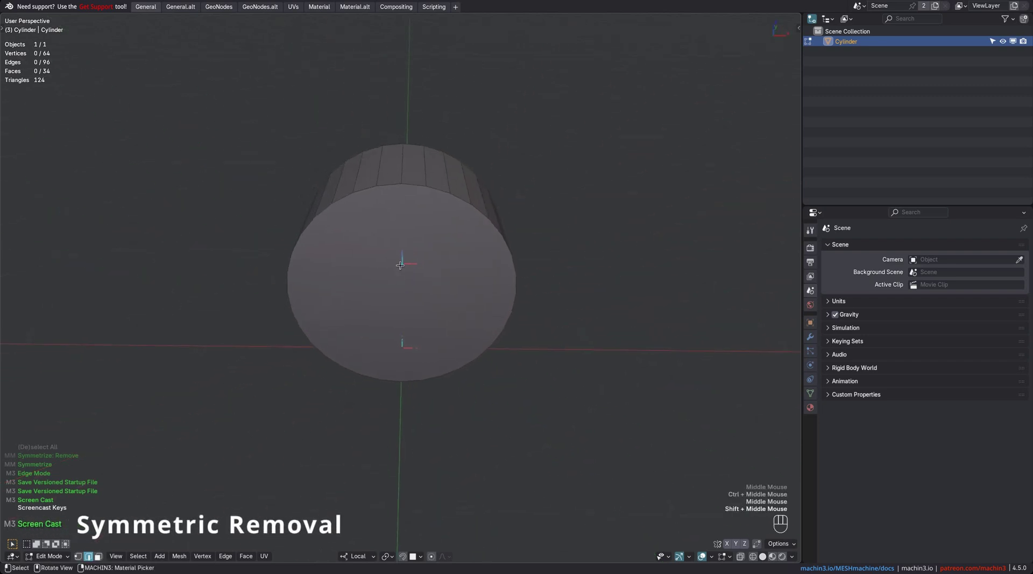
key("Tab")
left_click(402, 184)
left_click(401, 380, "shift")
key("2")
middle_click_drag(401, 379, 410, 158)
left_click(404, 348, "shift")
key("2")
Box-select the faces on one side of the connecting edges and delete that half of the cylinder.
key("Tab")
middle_click_drag(369, 258, 382, 225)
key("Tab")
left_click(446, 257)
left_click_drag(174, 102, 401, 364)
key("x")
Extrude the half cylinder's open boundary loop outward along the local X axis.
key("Tab")
middle_click_drag(385, 304, 412, 275)
left_click(408, 275, "alt")
key("e")
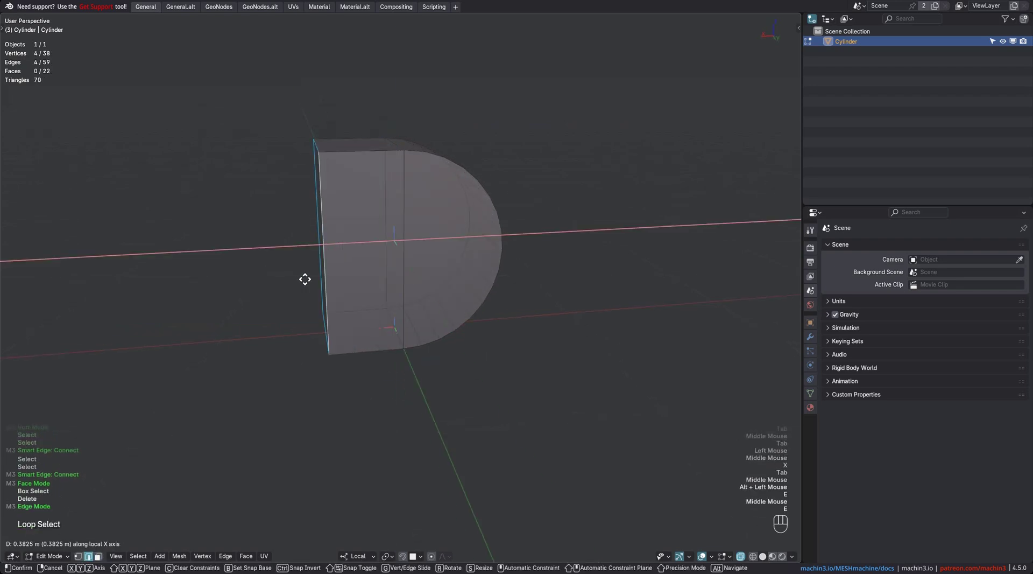
left_click(256, 277)
Fill the extruded section's open end with a face.
key("a")
middle_click_drag(255, 277, 274, 270)
left_click(277, 270)
key("4")
middle_click_drag(365, 269, 478, 268)
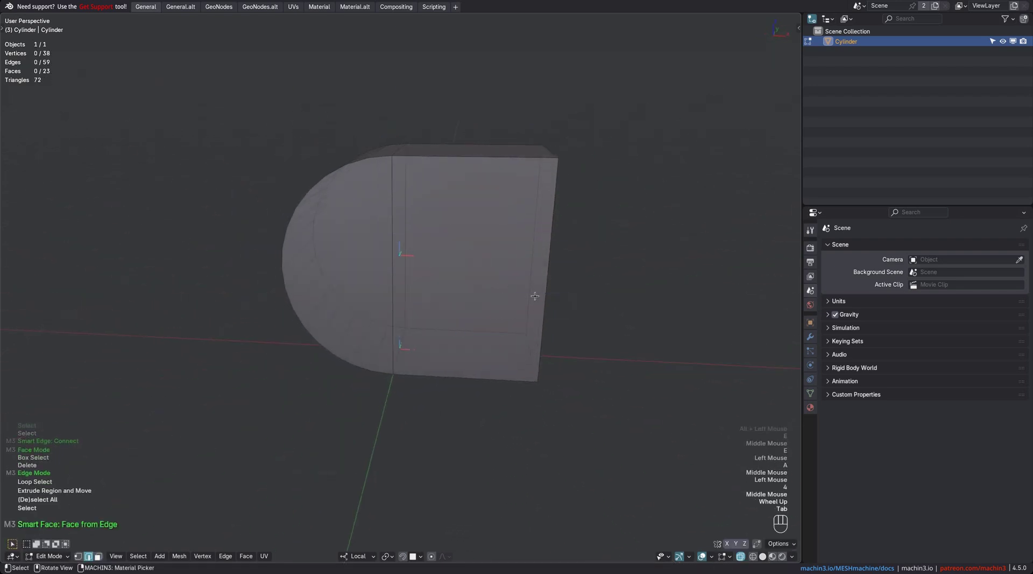
Undo the end face, the extrusion, the half deletion and the cap edge connections to restore the full cylinder.
key("F1")
key("F1")
key("F1")
key("F1")
key("F1")
key("F1")
key("F1")
key("F1")
key("F1")
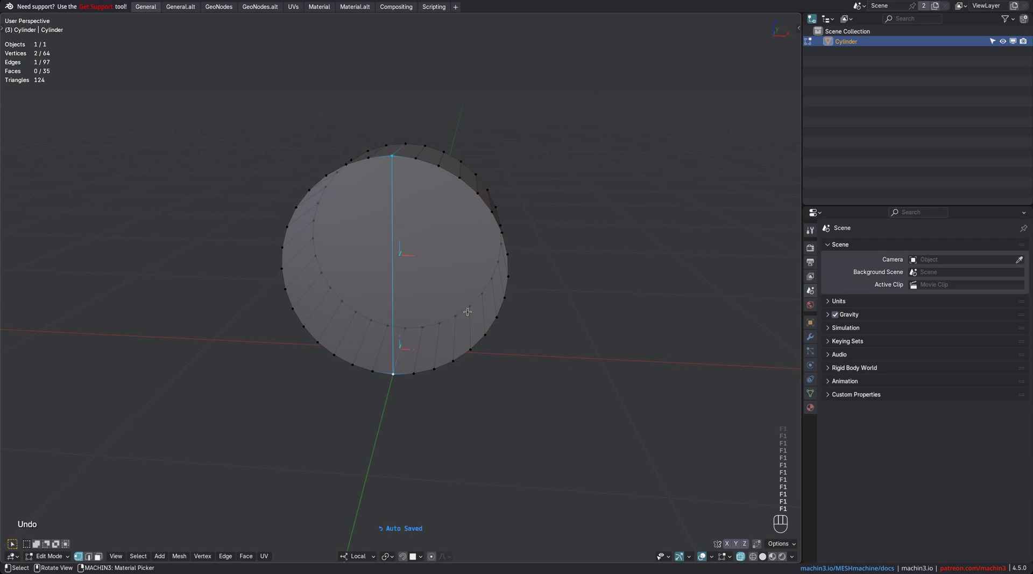
Remove the positive X half of the cylinder using Symmetrize in Remove mode.
middle_click_drag(467, 311, 416, 247)
key("Tab")
key("a")
middle_click_drag(415, 247, 410, 242, "shift")
key("alt+x")
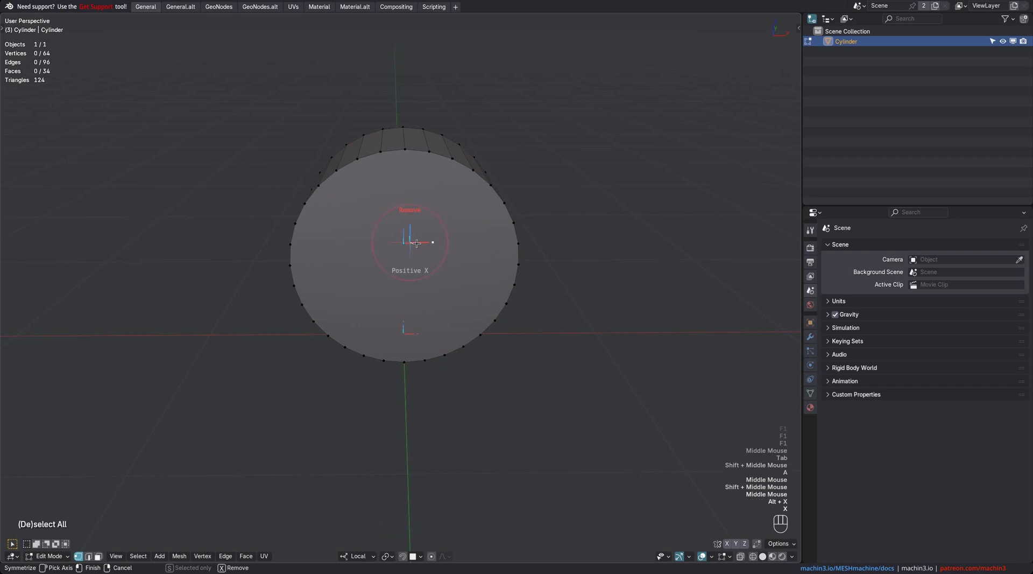
left_click(416, 243)
Remove the lower half of the remaining half cylinder along Z with Symmetrize in Remove mode.
middle_click_drag(588, 256, 538, 264, "shift")
middle_click_drag(538, 264, 487, 277)
middle_click_drag(414, 266, 464, 254)
scroll(464, 254, "down", 1)
key("alt+x")
Symmetrize the quarter cylinder downward along Z into a half cylinder, with Remove Redundant Center enabled.
middle_click_drag(491, 318, 444, 295)
middle_click_drag(444, 295, 449, 258)
middle_click_drag(449, 258, 469, 267, "ctrl")
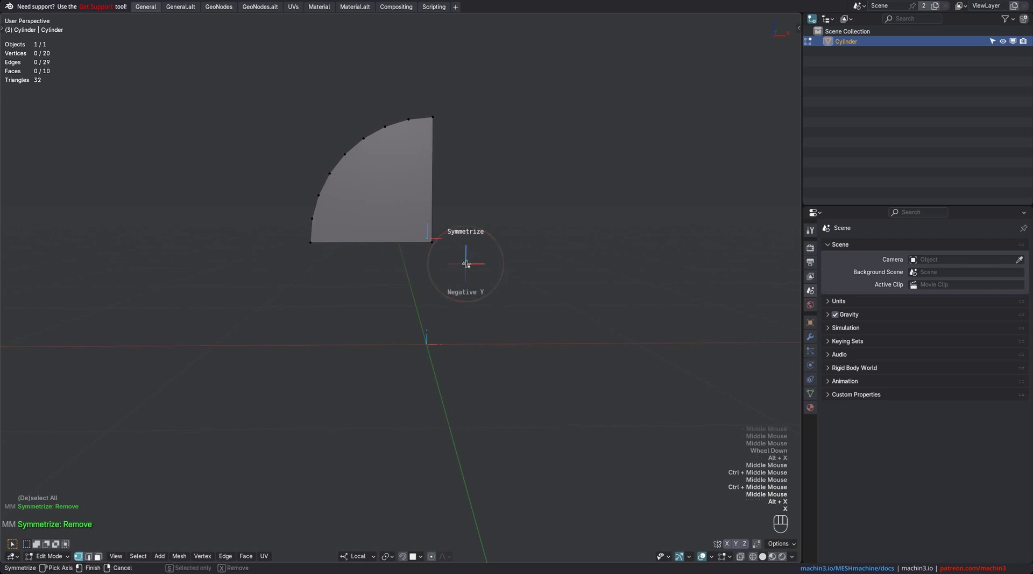
left_click(467, 263)
middle_click_drag(470, 311, 464, 343)
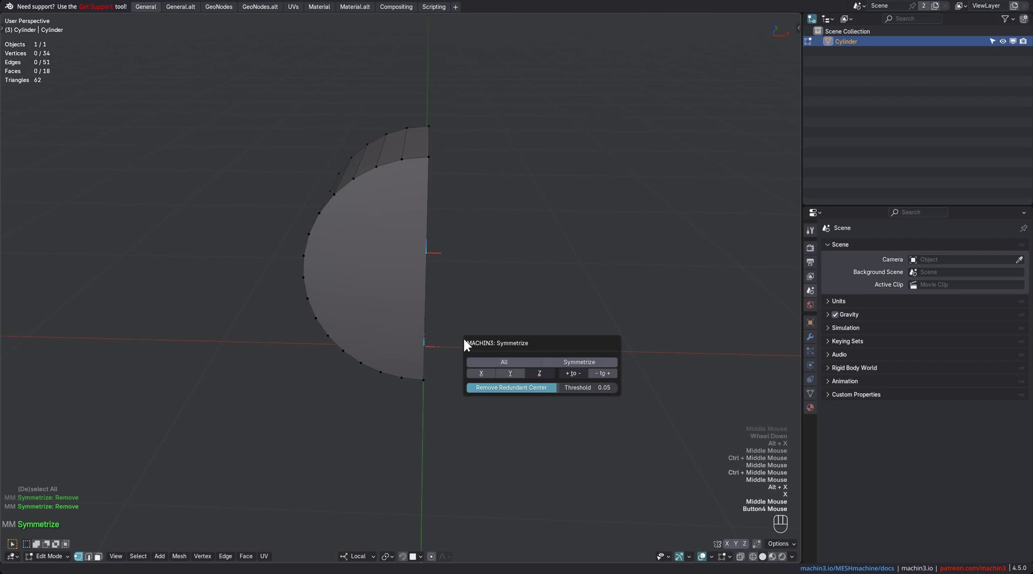
left_click(518, 388)
Symmetrize the half into a full cylinder along X, and remove one X half again with Symmetrize in Remove mode.
middle_click_drag(517, 387, 520, 322)
key("alt+x")
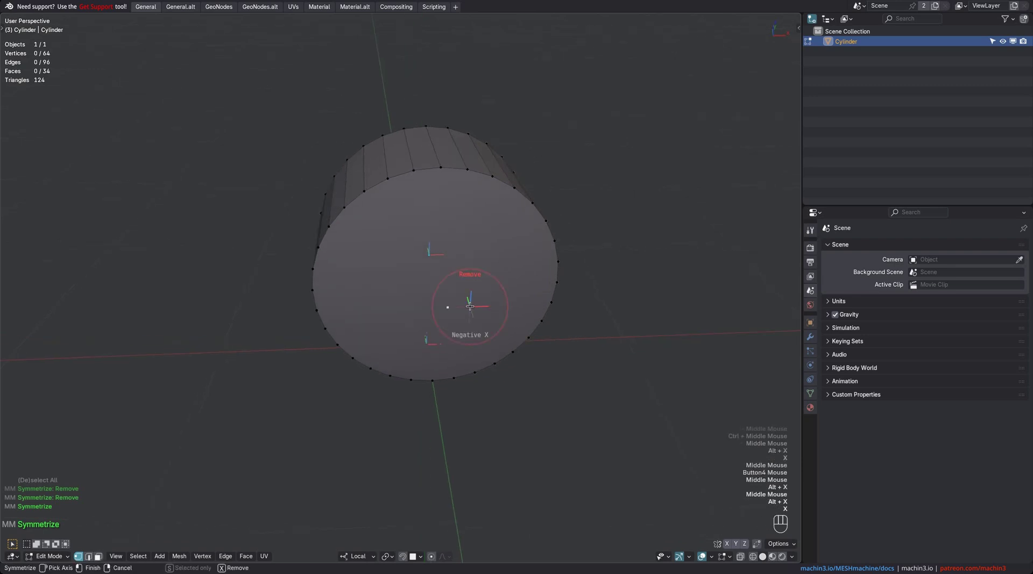
Select the half cylinder's open boundary loop and extrude it about 0.6 m along the local X axis.
key("Tab")
key("a")
key("a")
left_click(436, 251, "alt")
middle_click_drag(436, 250, 447, 252)
key("e")
middle_click(484, 261)
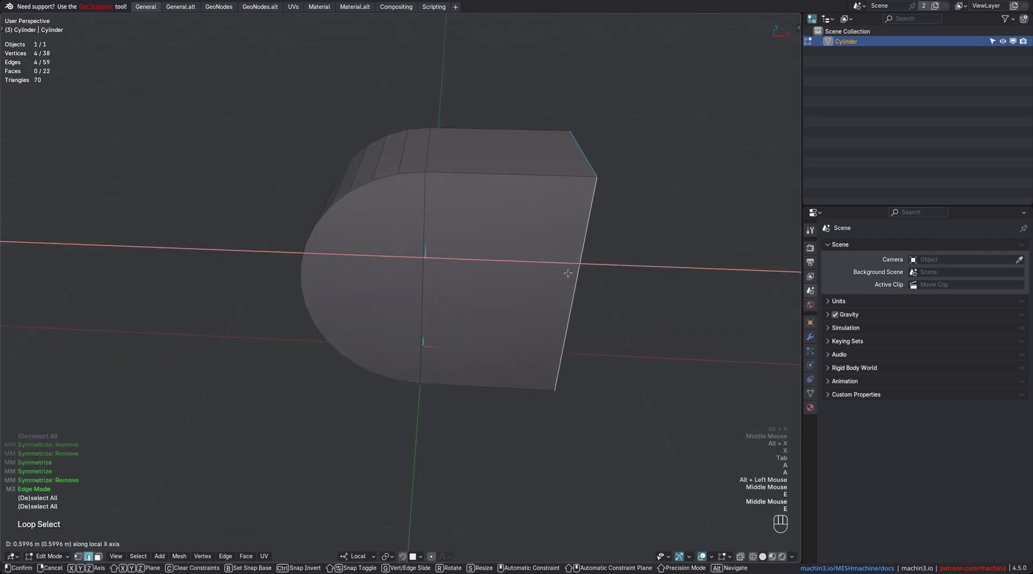
left_click(568, 272)
Close the open end of the extruded half cylinder with a face created from its boundary edge.
middle_click_drag(568, 273, 434, 251)
key("a")
left_click_drag(410, 258, 406, 260)
key("4")
left_click(402, 260)
key("4")
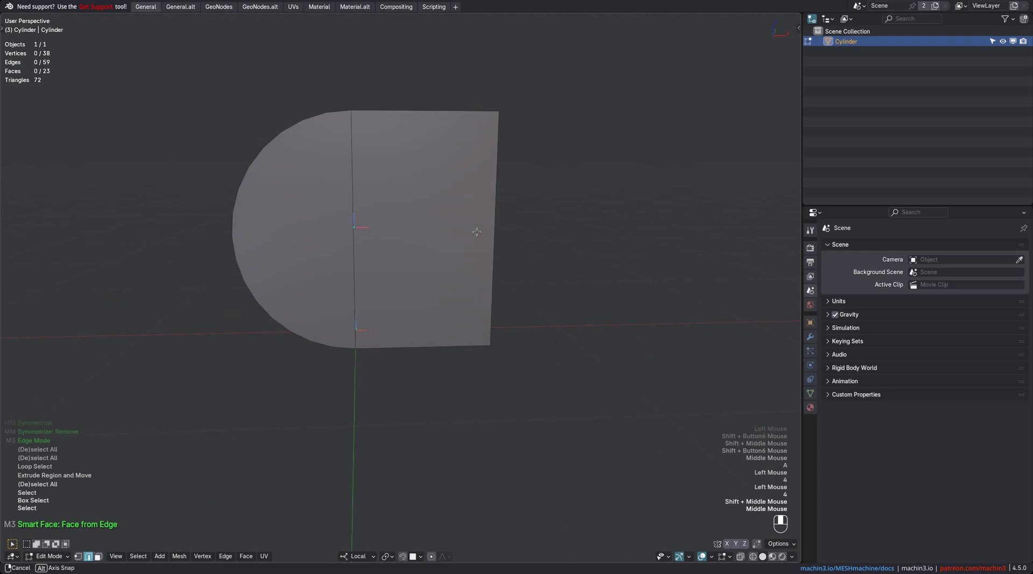